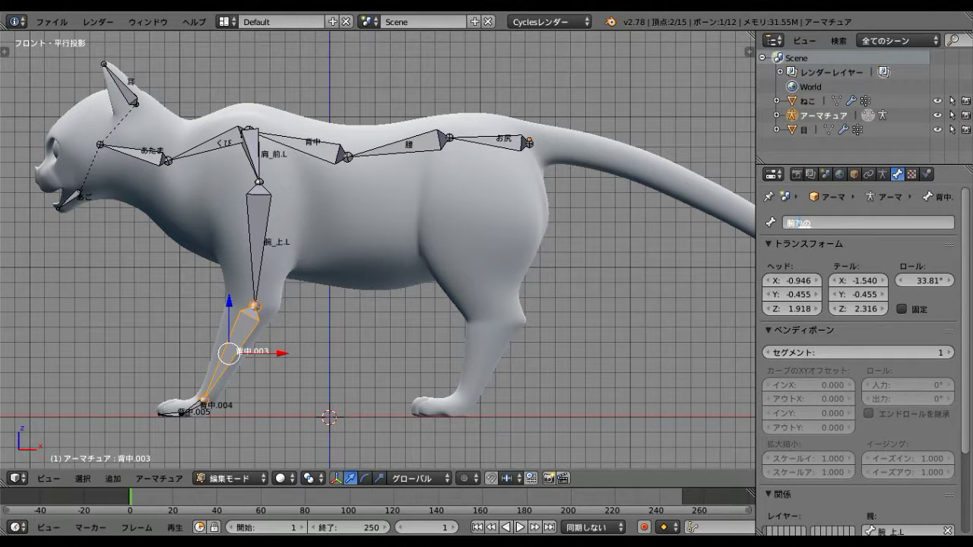
Step: Finish naming the lower leg bone (…下.L) and rename the foot bone to つま先_前.L
type("下.L")
key("Return")
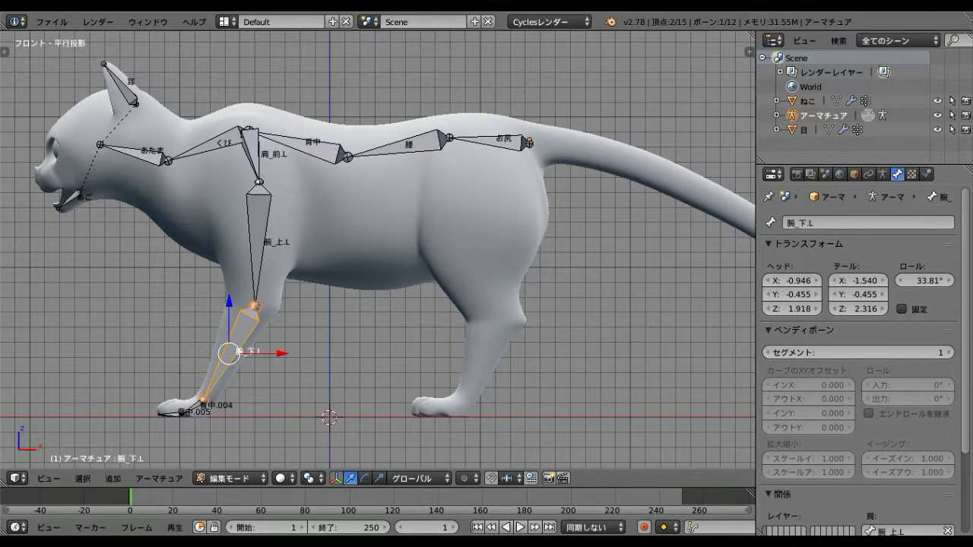
right_click(190, 401)
double_click(867, 223)
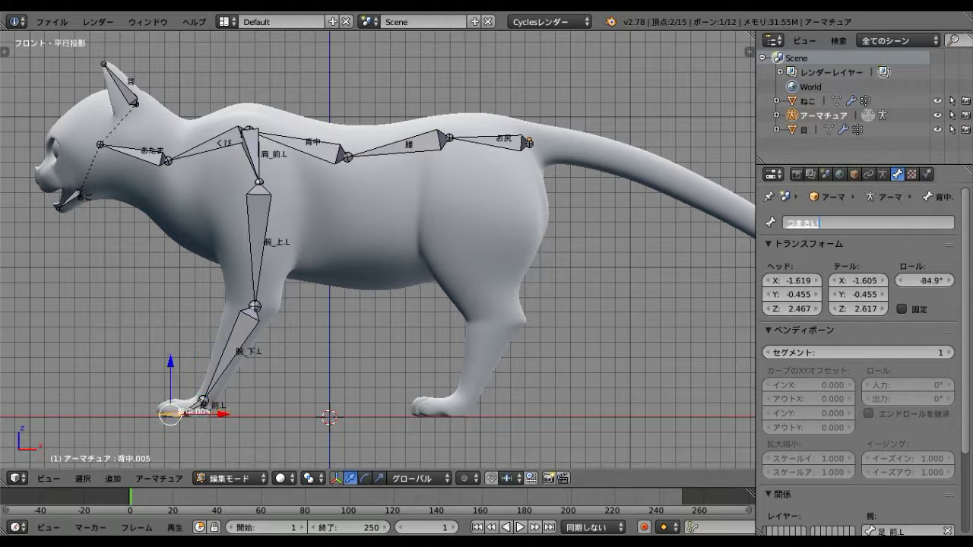
type("_前.L")
key("Return")
Step: Extrude new bones from the leg joints and name them IK_かかと.L (ankle) and PT_ひざ.L (knee)
scroll(170, 415, "up", 4)
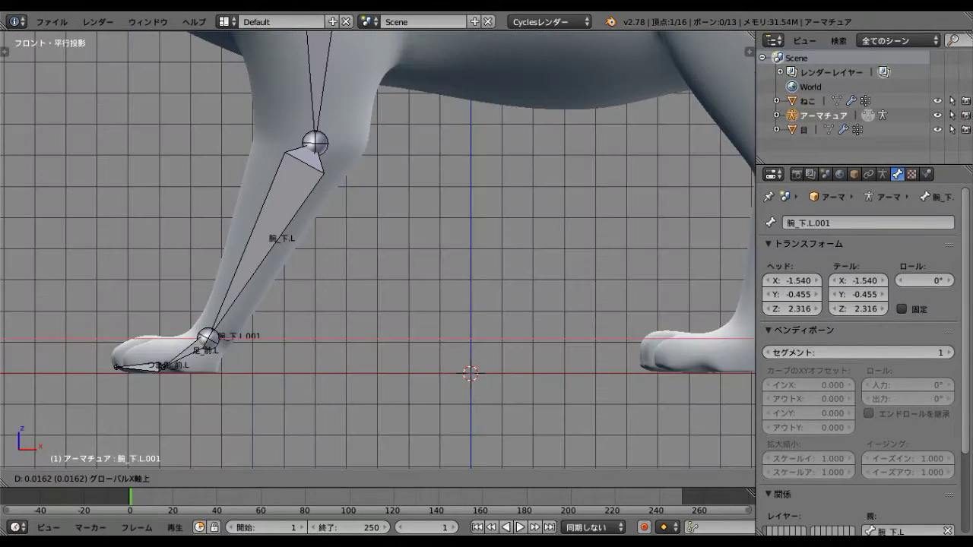
key("e")
key("x")
right_click(297, 339)
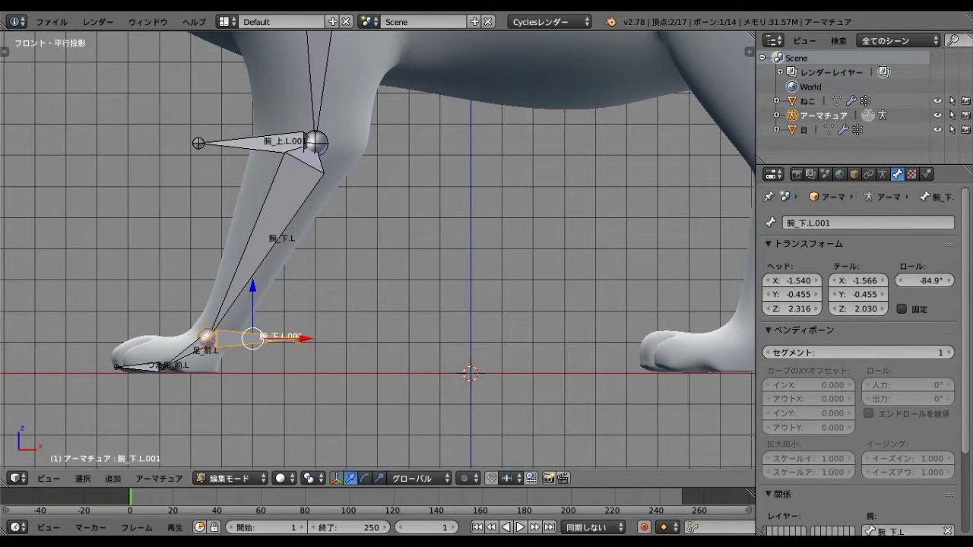
double_click(867, 223)
type("IK_")
key("BackSpace")
key("BackSpace")
key("BackSpace")
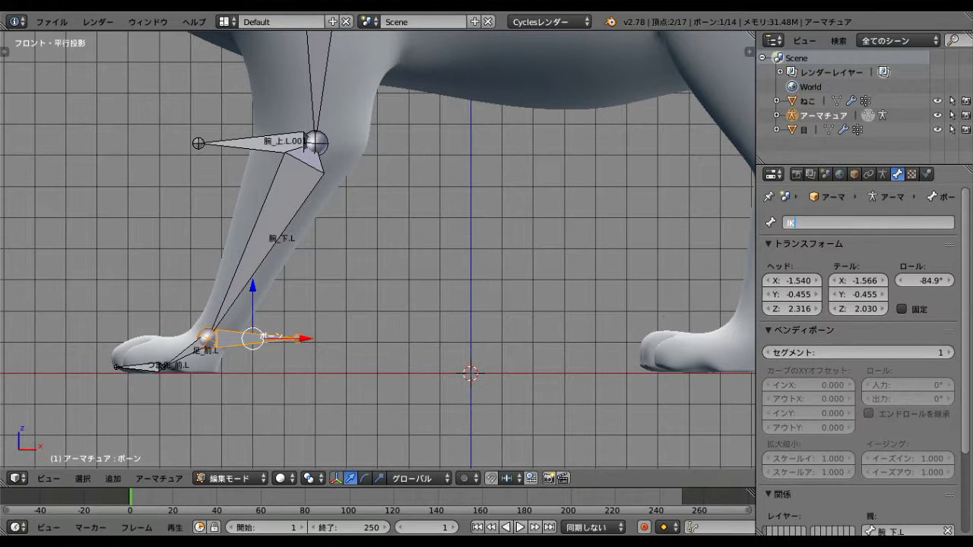
key("Return")
right_click(251, 142)
double_click(867, 223)
type("PT_膝")
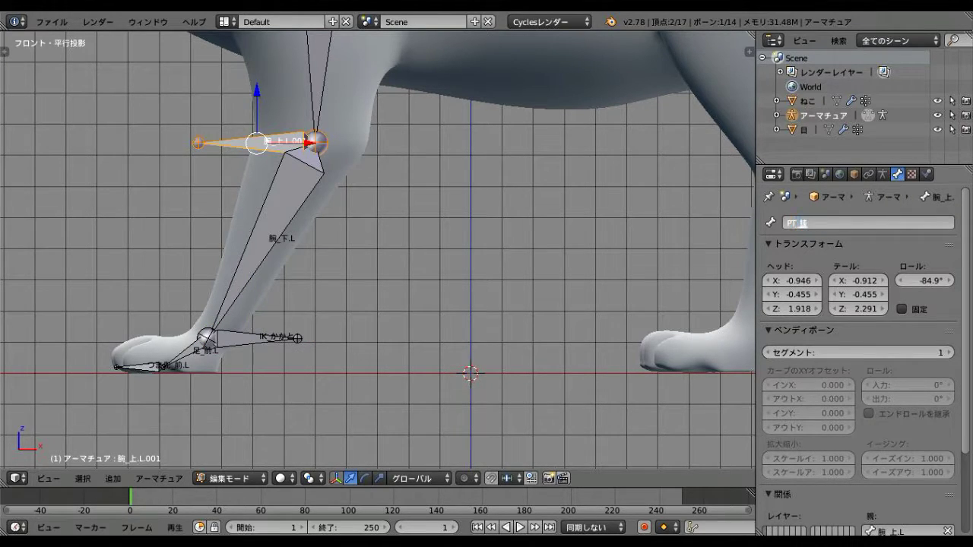
key("Return")
Step: Clear PT_ひざ.L's parent and move the knee pole forward, away from the leg
scroll(256, 142, "down", 3)
right_click(197, 348)
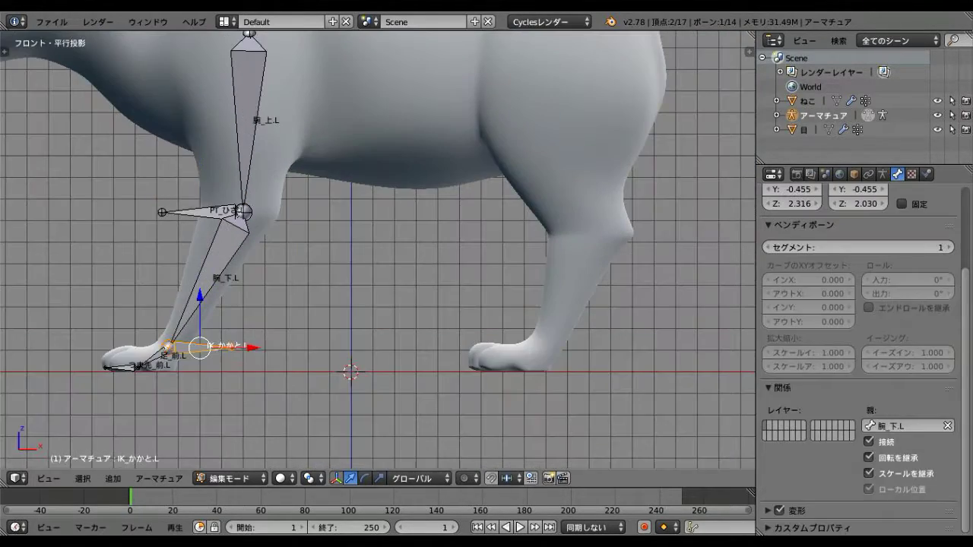
key("alt+p")
left_click(221, 330)
right_click(202, 213)
key("g")
left_click(99, 212)
Step: Select the IK_かかと.L heel controller in pose mode and centre the view on the foot
right_click(221, 346)
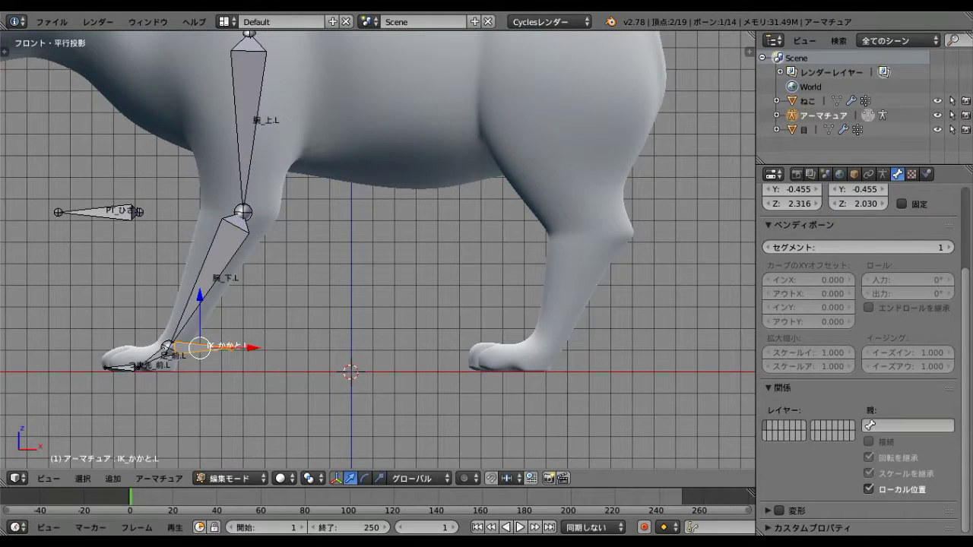
key("ctrl+Tab")
scroll(220, 347, "down", 3)
right_click(270, 313)
scroll(270, 313, "up", 6)
mouse_move(319, 239)
middle_mouse_down("shift")
mouse_move(374, 255)
mouse_move(426, 228)
middle_mouse_up("shift")
Step: Return to bone editing and reposition the selected leg joint
key("ctrl+Tab")
key("Tab")
scroll(378, 250, "down", 3)
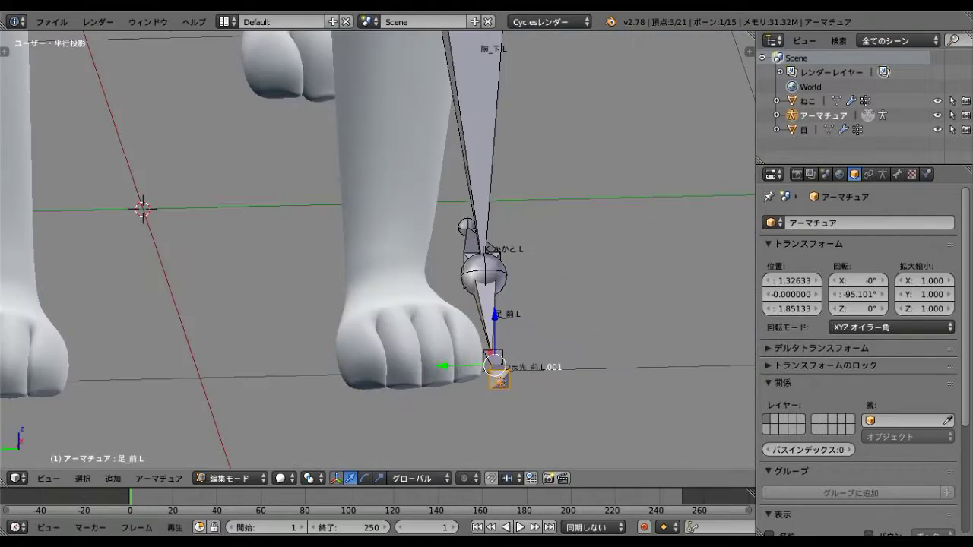
middle_click_drag(380, 251, 410, 243)
scroll(380, 251, "up", 3)
key("g")
key("Return")
Step: Reposition the 肩_前.L joint in front view and zoom onto the foot
key("KP_1")
scroll(380, 251, "down", 2)
right_click(413, 84)
key("g")
key("Return")
scroll(377, 251, "up", 3)
key("KP_1")
scroll(378, 251, "down", 3)
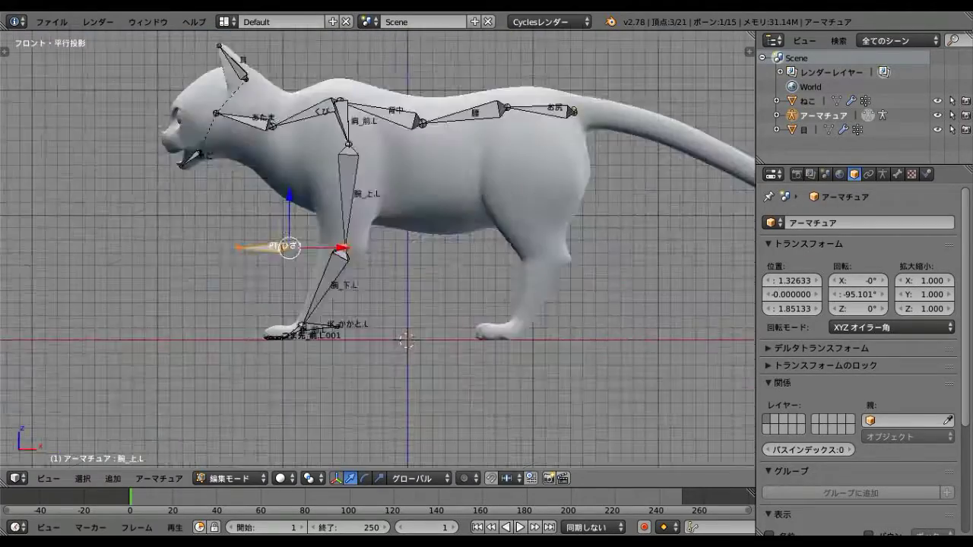
scroll(378, 251, "up", 5)
Step: Extrude new toe bones from the foot joint, one constrained along the X axis
key("e")
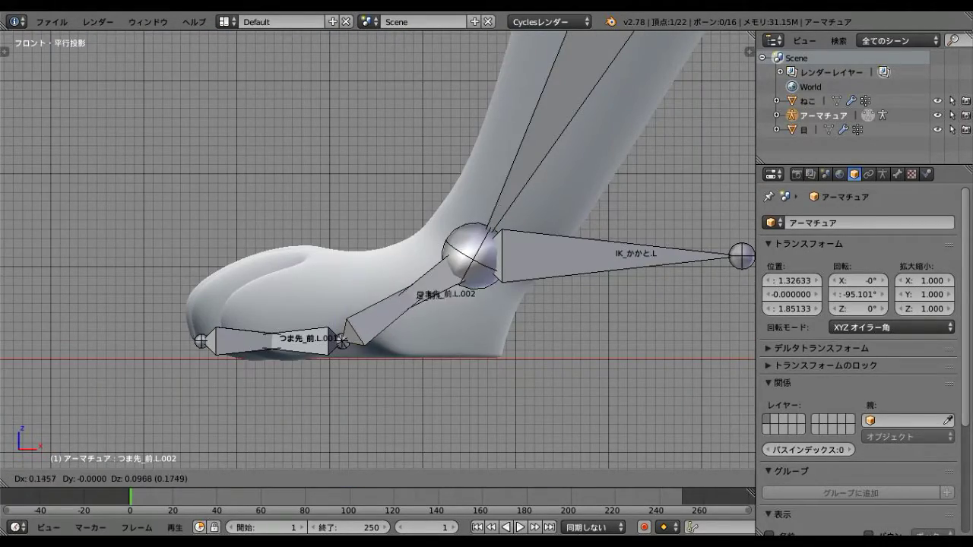
left_click(342, 340)
key("z")
scroll(342, 340, "up", 4)
scroll(342, 341, "down", 3)
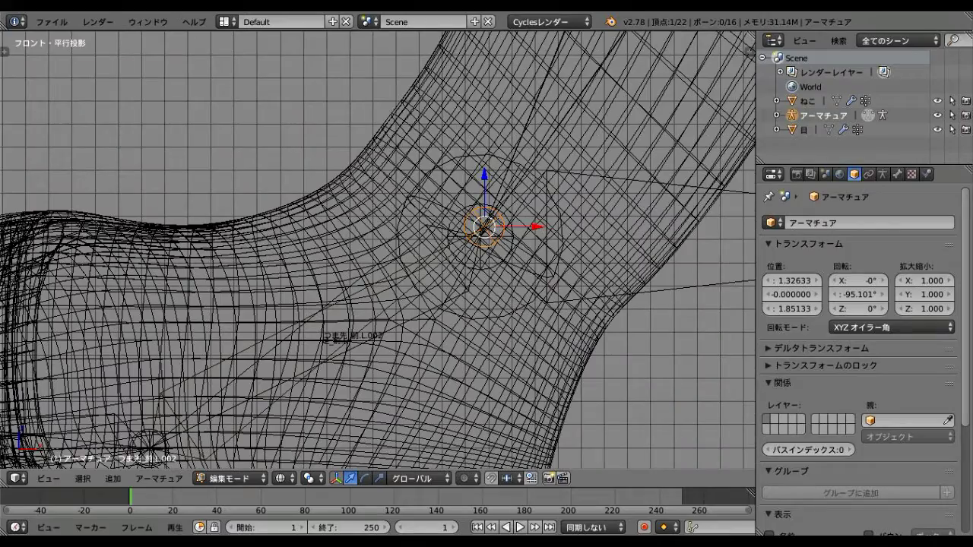
key("e")
key("x")
key("z")
key("Return")
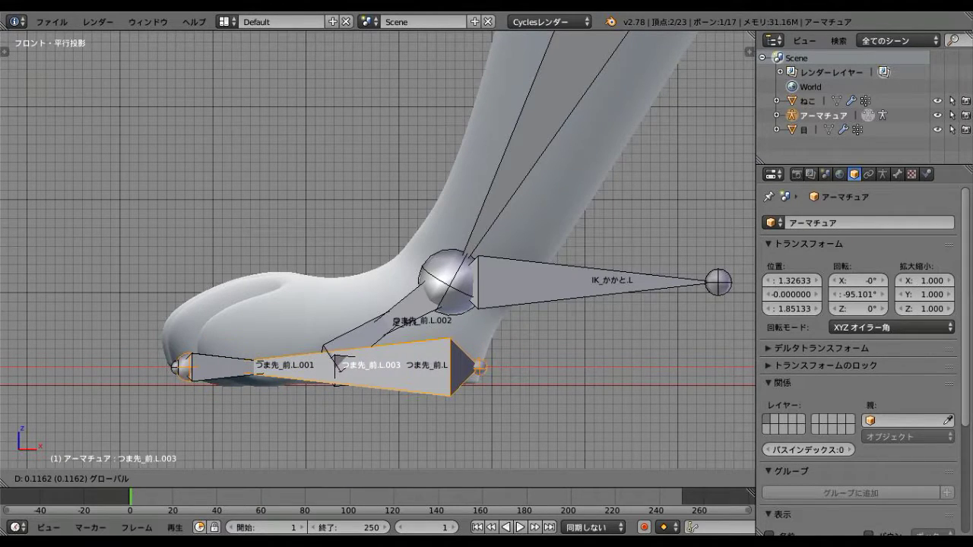
scroll(380, 251, "down", 2)
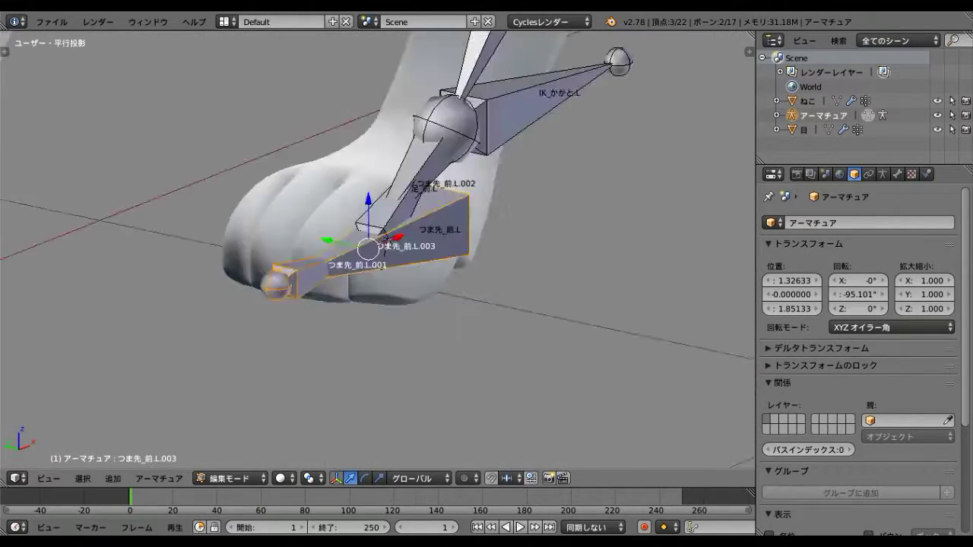
scroll(380, 251, "up", 3)
Step: Inspect the bone properties in pose mode, undoing and redoing the toe-bone changes
key("ctrl+Tab")
left_click(898, 174)
scroll(860, 342, "down", 2)
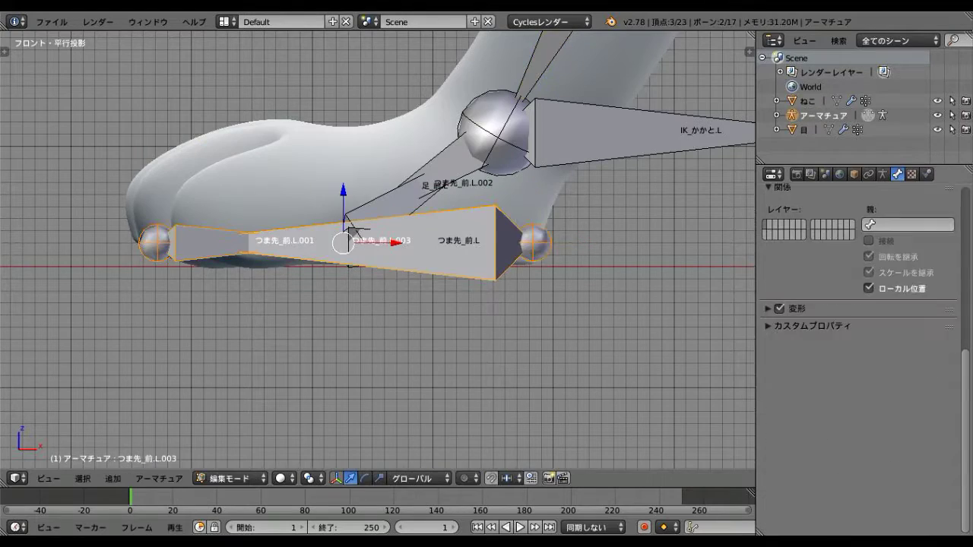
scroll(380, 251, "down", 2)
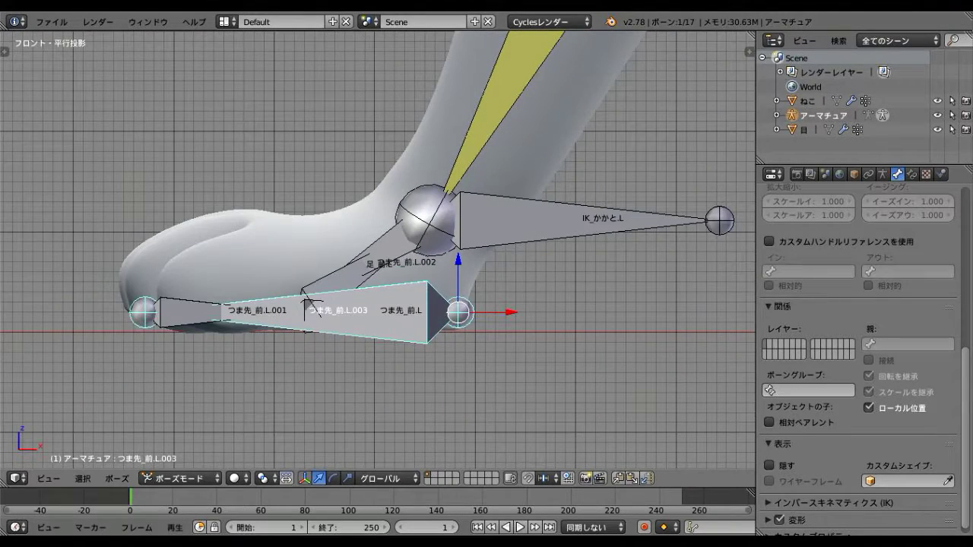
key("ctrl+z")
key("ctrl+shift+z")
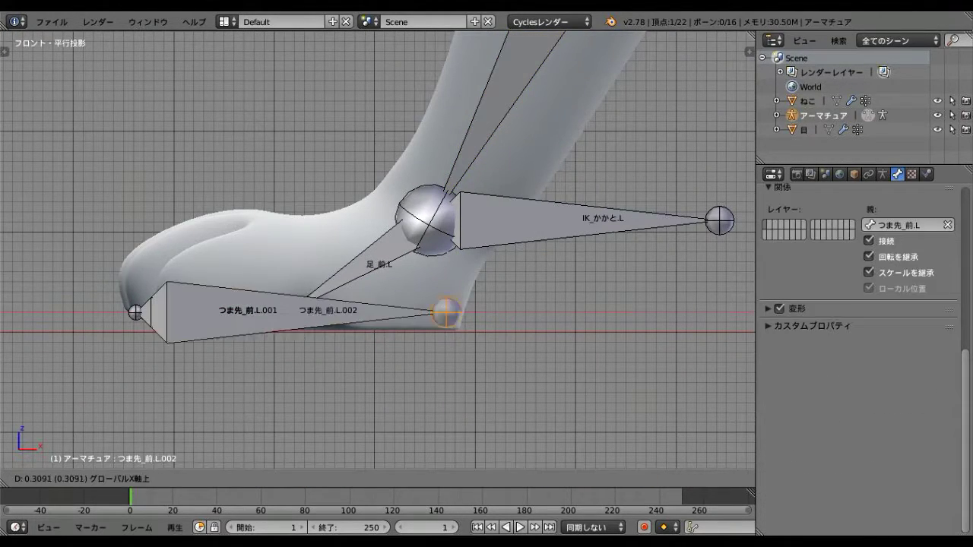
scroll(380, 251, "down", 1)
Step: Rotate the toe bone into place and select つま先_前.L.001
key("Tab")
key("r")
left_click(258, 304)
scroll(258, 304, "up", 4)
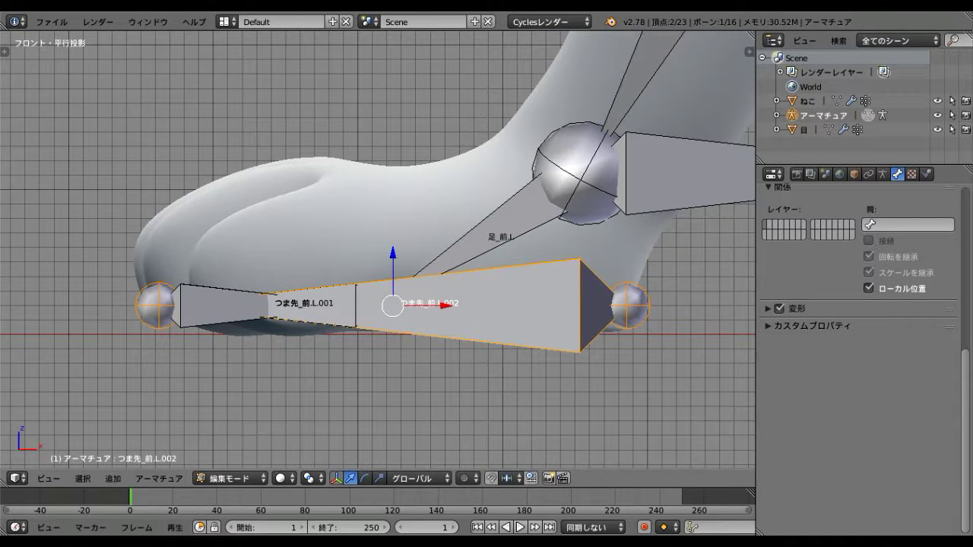
right_click(312, 308)
middle_click_drag(380, 228, 425, 213)
scroll(357, 297, "up", 3)
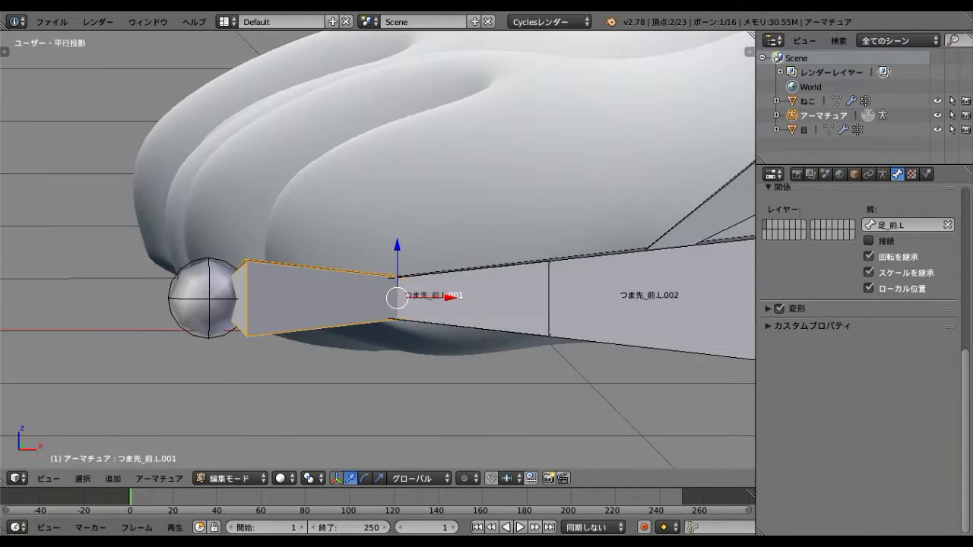
scroll(358, 297, "down", 3)
middle_click_drag(358, 297, 396, 289)
Step: Extrude a new bone from つま先_前.L.001 and position its end joint back toward the ankle
key("e")
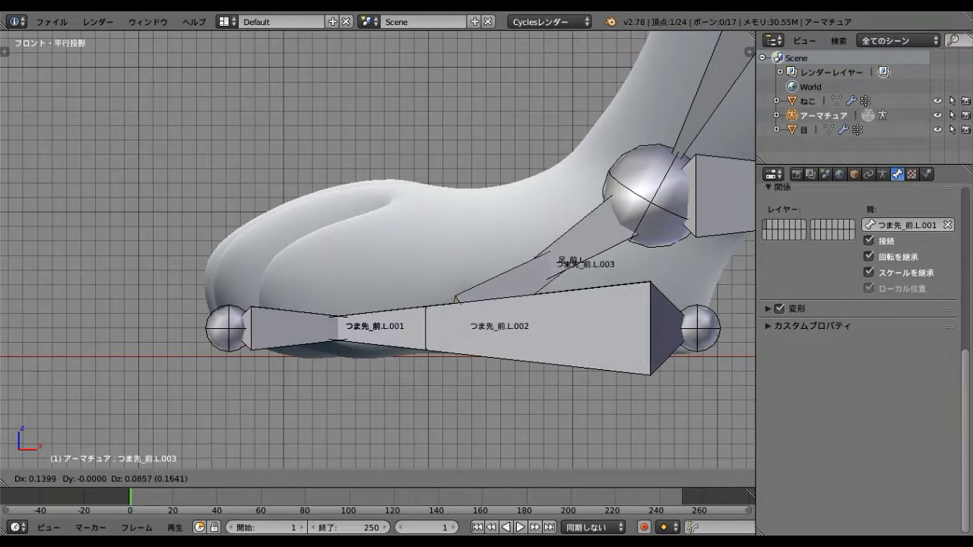
key("Return")
key("KP_1")
key("z")
scroll(571, 221, "up", 3)
key("g")
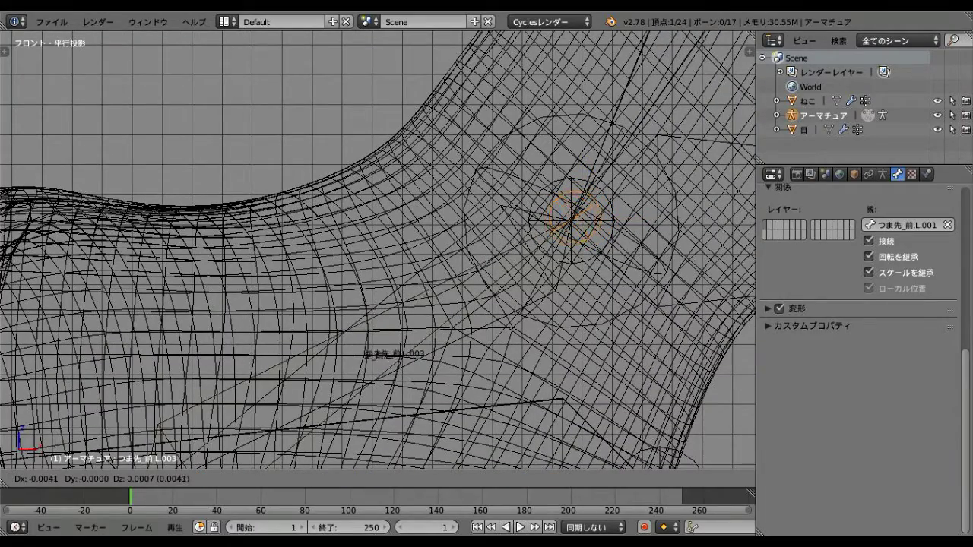
key("Return")
scroll(378, 258, "down", 4)
key("z")
scroll(483, 312, "up", 2)
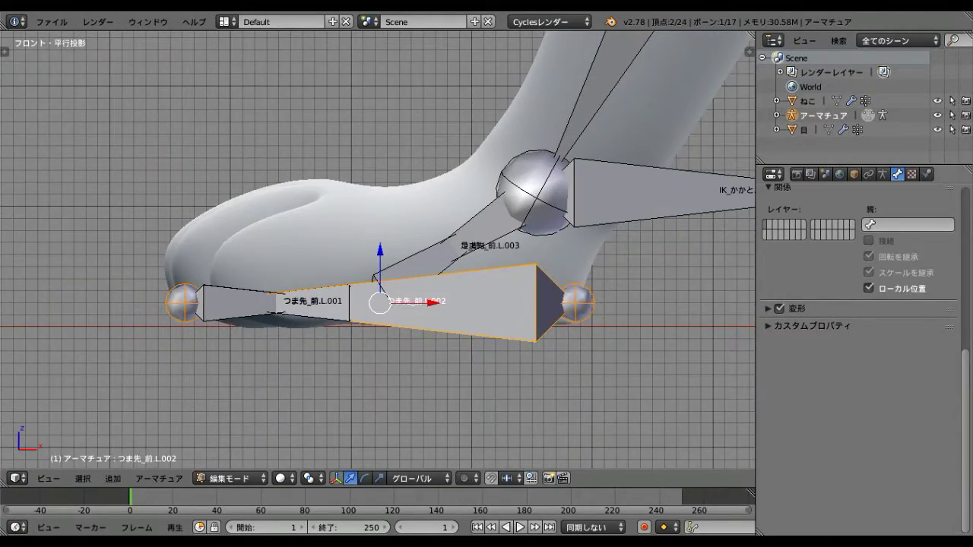
right_click(327, 274)
Step: Rename つま先_前.L.003 to M_足_後.L and the sole bone to M_足裏.L
double_click(814, 222)
key("BackSpace")
key("BackSpace")
key("BackSpace")
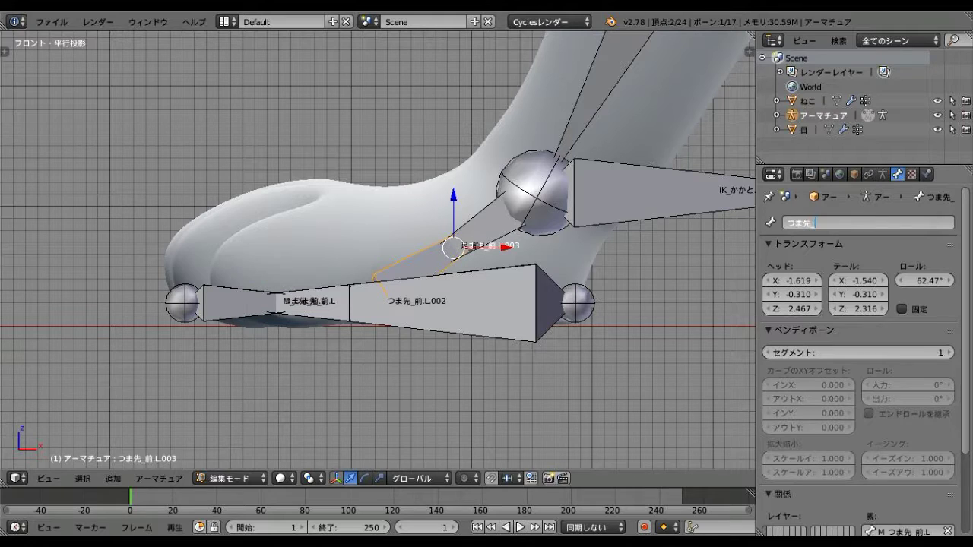
type("M_足_後.L")
key("Return")
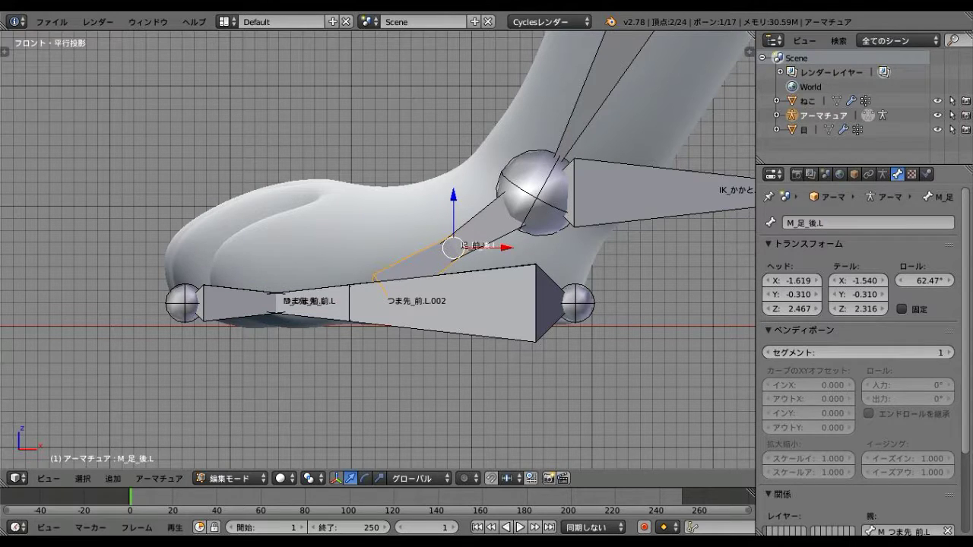
right_click(456, 312)
double_click(814, 223)
type("M_足裏")
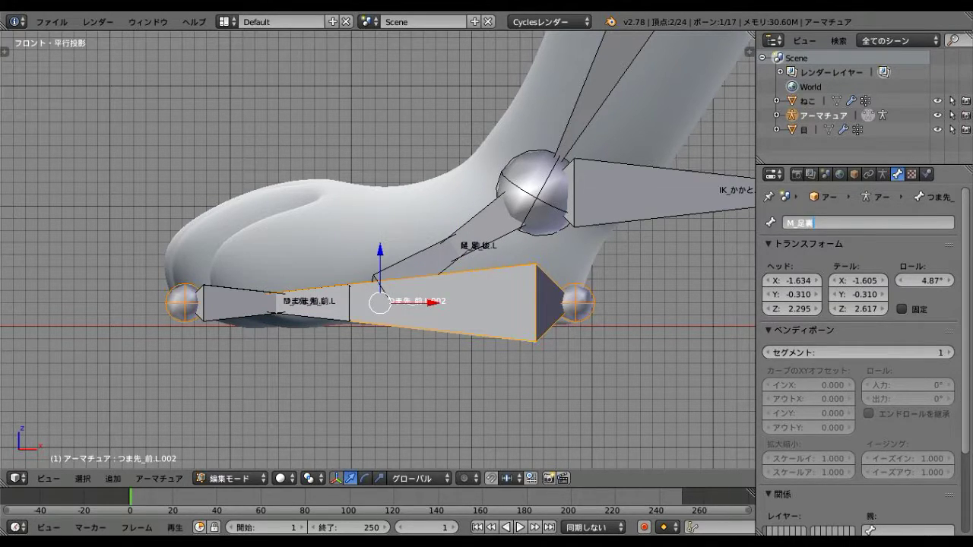
type(".L")
key("Return")
Step: In pose mode, test the leg by pulling IK_かかと.L, then cancel the move
key("Tab")
key("ctrl+Tab")
scroll(501, 255, "down", 2)
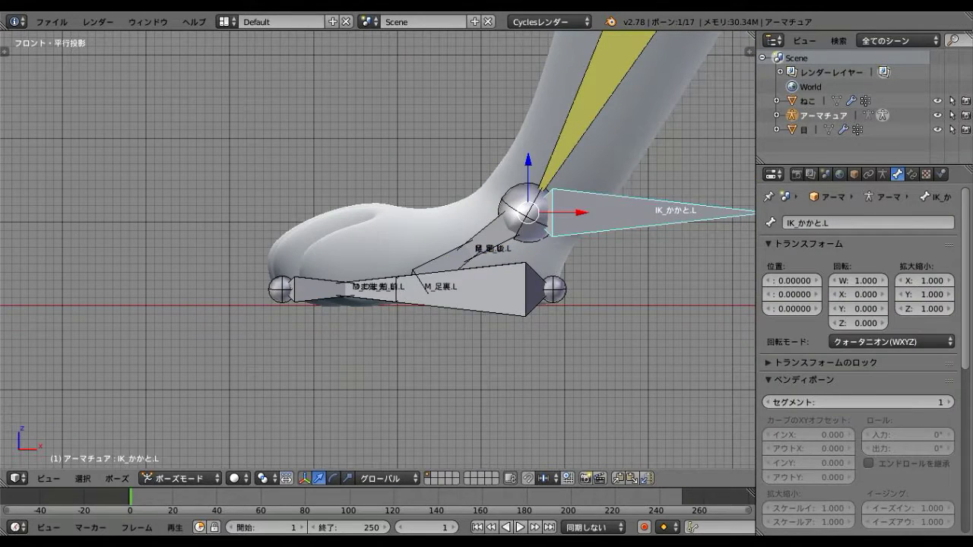
scroll(859, 342, "down", 5)
right_click(304, 289)
right_click(437, 262)
right_click_drag(653, 211, 570, 235)
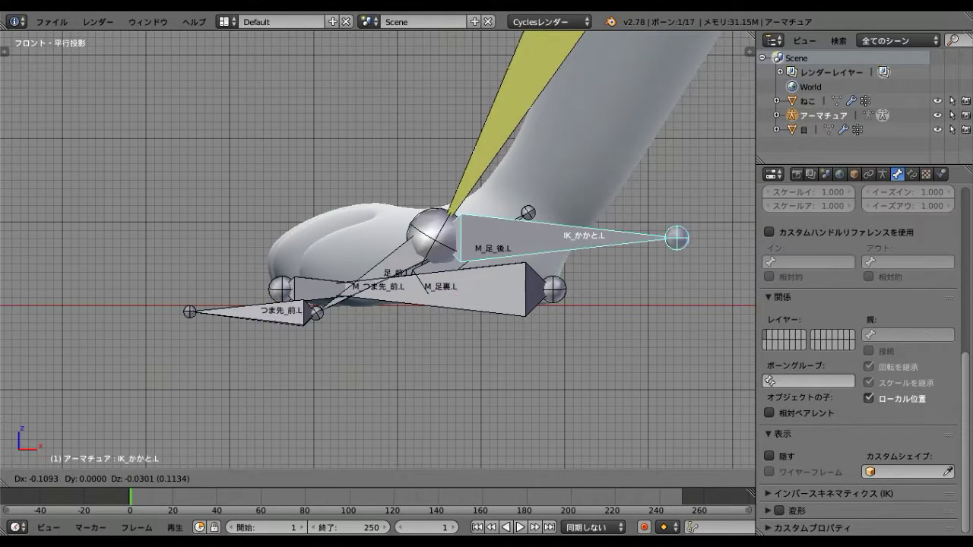
key("Escape")
Step: Adjust M_足_後.L's rotation in edit mode, then test-rotate it in pose mode
right_click(468, 251, "shift")
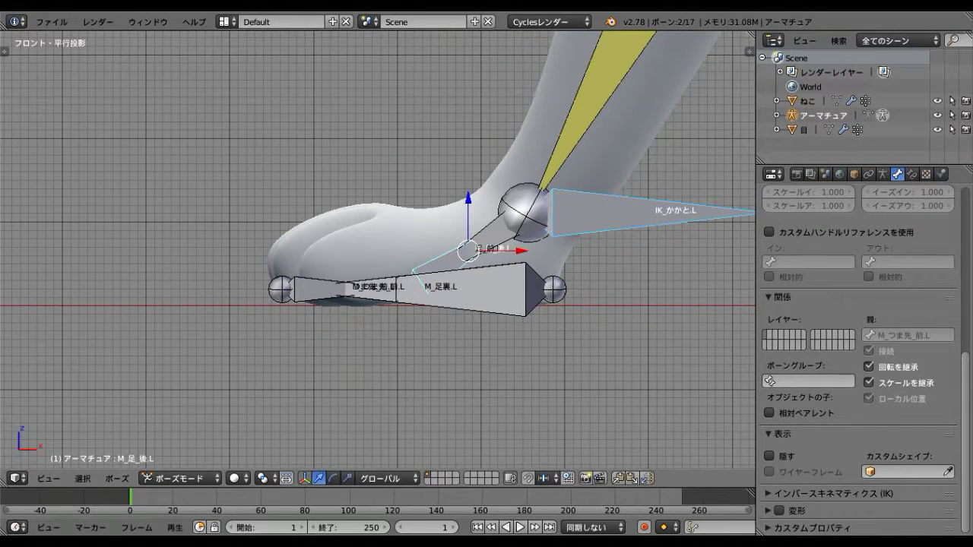
key("Tab")
key("r")
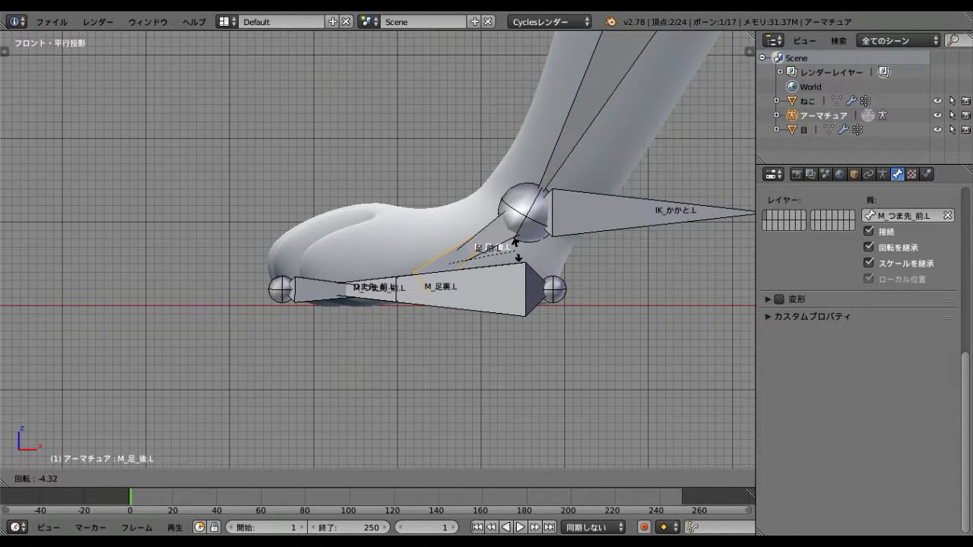
key("Escape")
right_click(515, 242)
key("Tab")
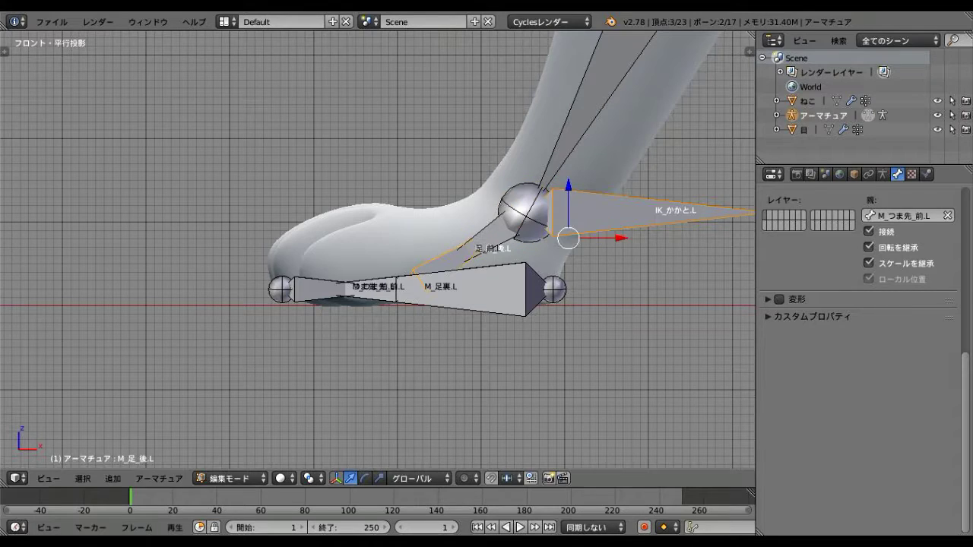
key("r")
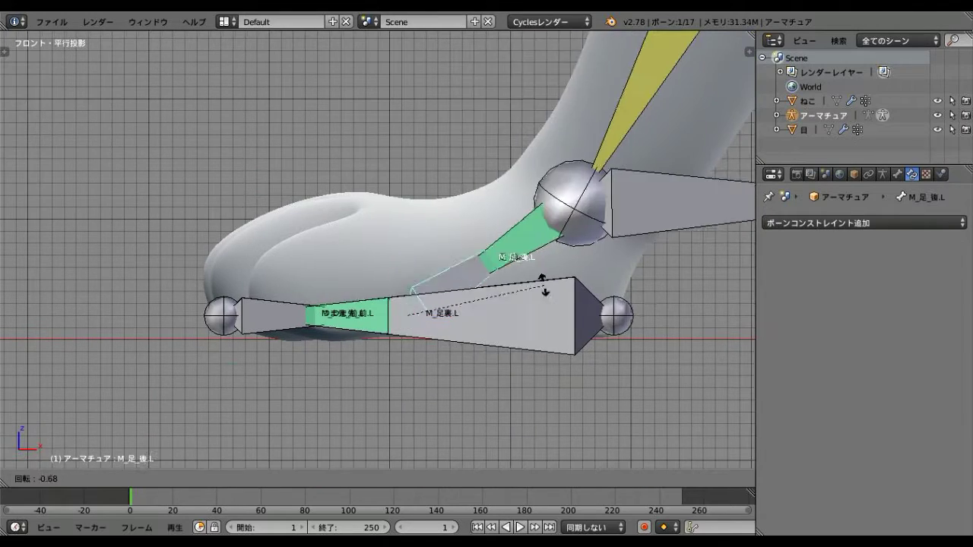
Step: Select M_足裏.L and rotate it by about 5.40 to check the foot rig follows
right_click(544, 287)
right_click(544, 287)
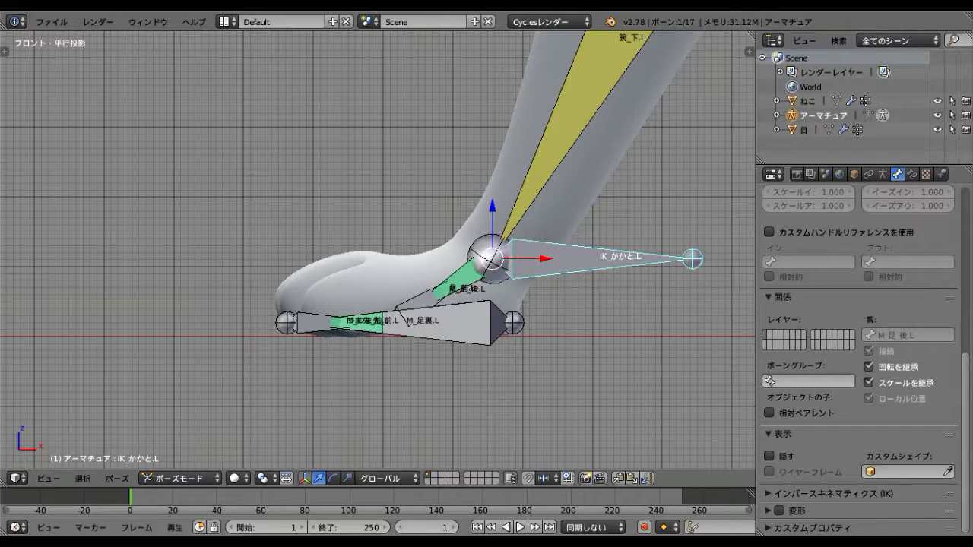
middle_click_drag(380, 266, 334, 295, "shift")
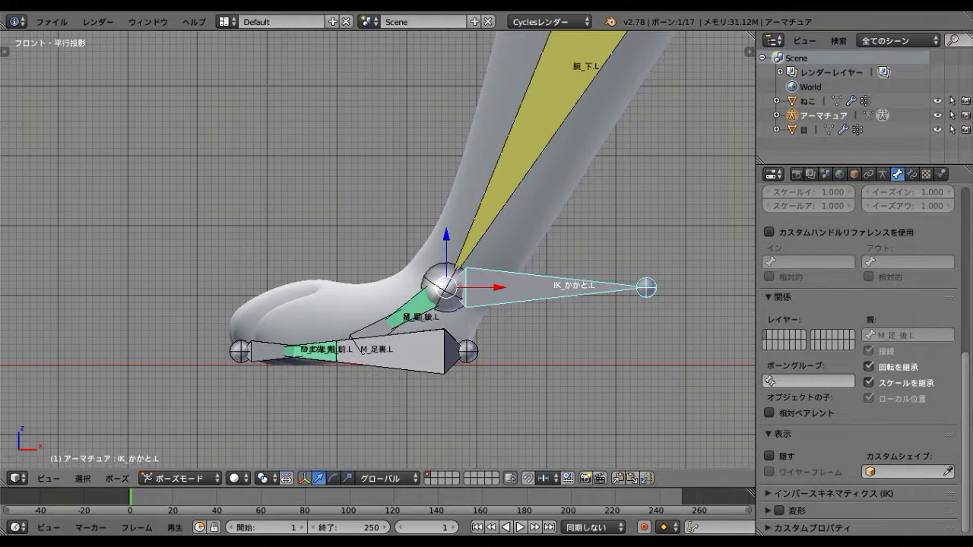
right_click(403, 356)
key("r")
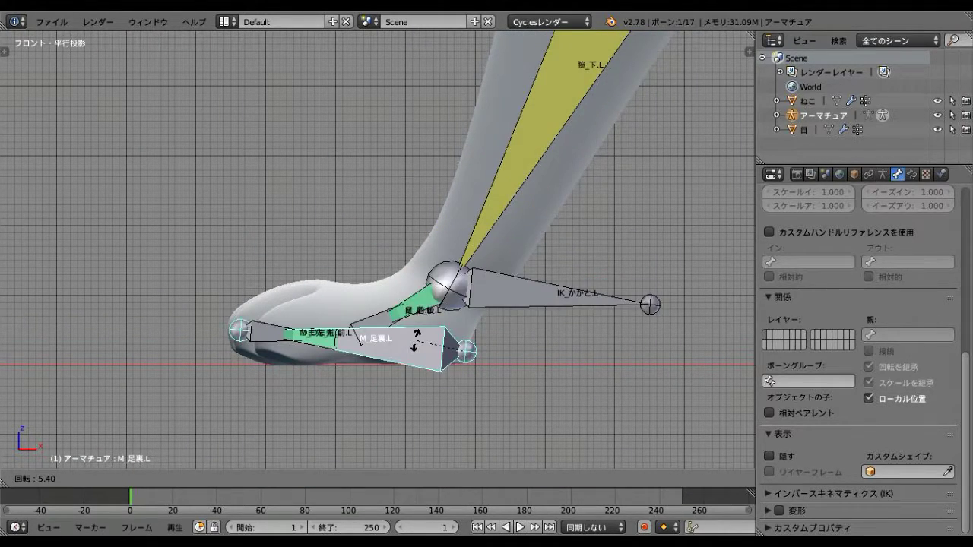
Step: End the test rotation and add a new bone at the 3D cursor, stretching it upward
left_click(471, 348)
key("shift+a")
left_click(608, 349)
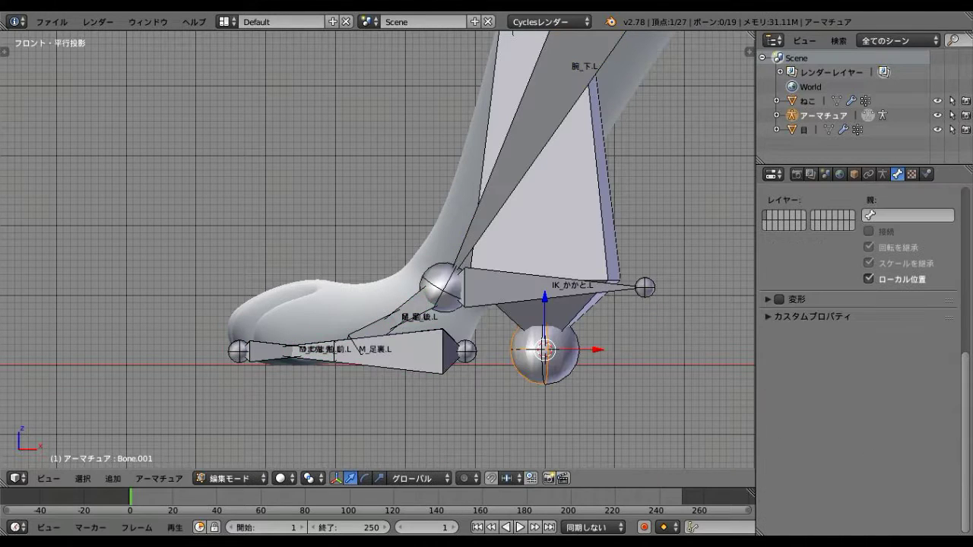
left_click_drag(545, 300, 574, 83)
scroll(574, 84, "down", 2)
scroll(563, 88, "down", 2)
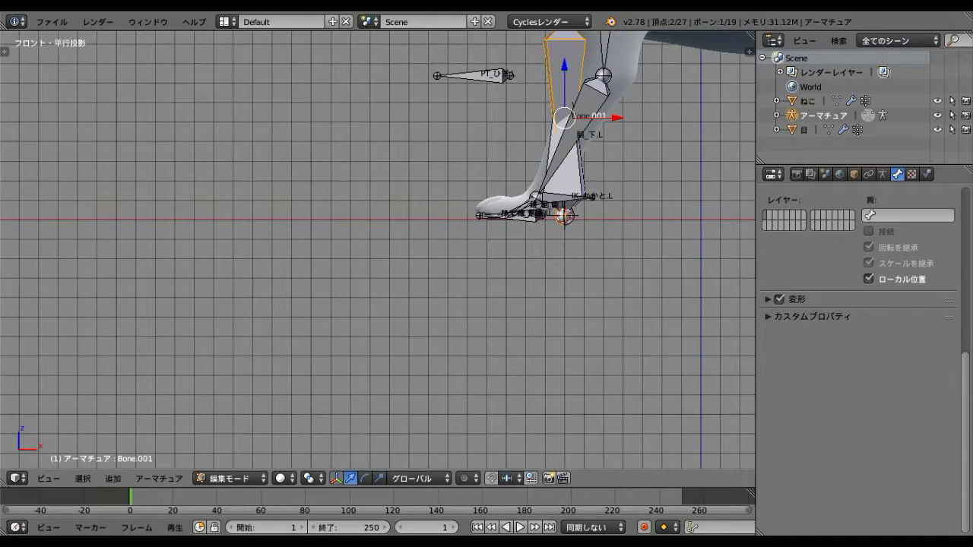
scroll(562, 84, "up", 2)
scroll(562, 80, "up", 2)
right_click(563, 114)
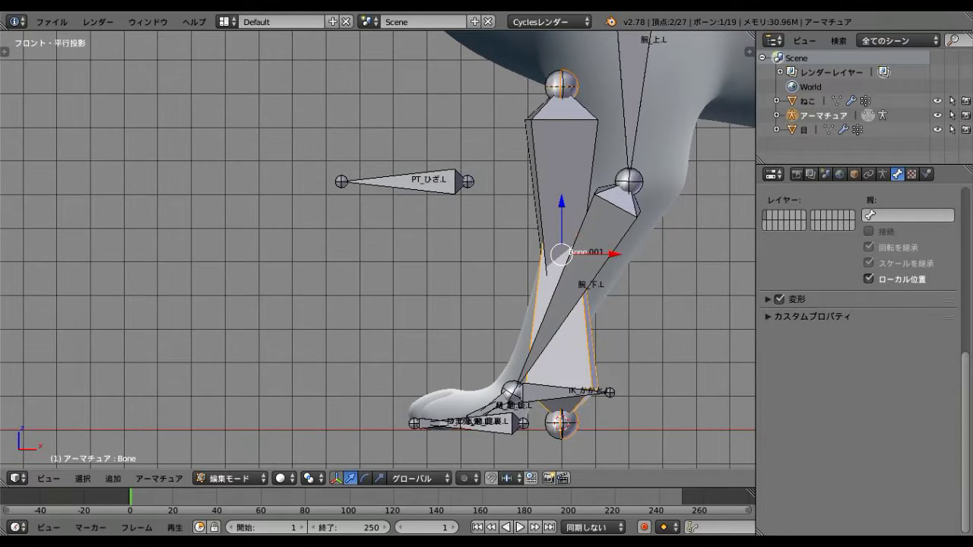
Step: Undo the tall bone and raise the small bone vertically, checking it in front and side views
key("ctrl+z")
key("g")
key("z")
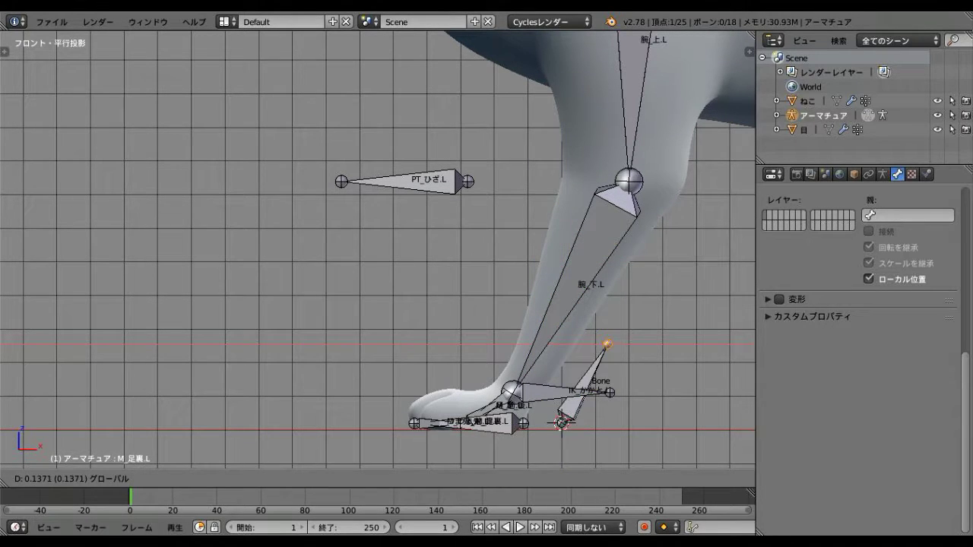
key("Return")
middle_click_drag(533, 304, 472, 304)
key("KP_1")
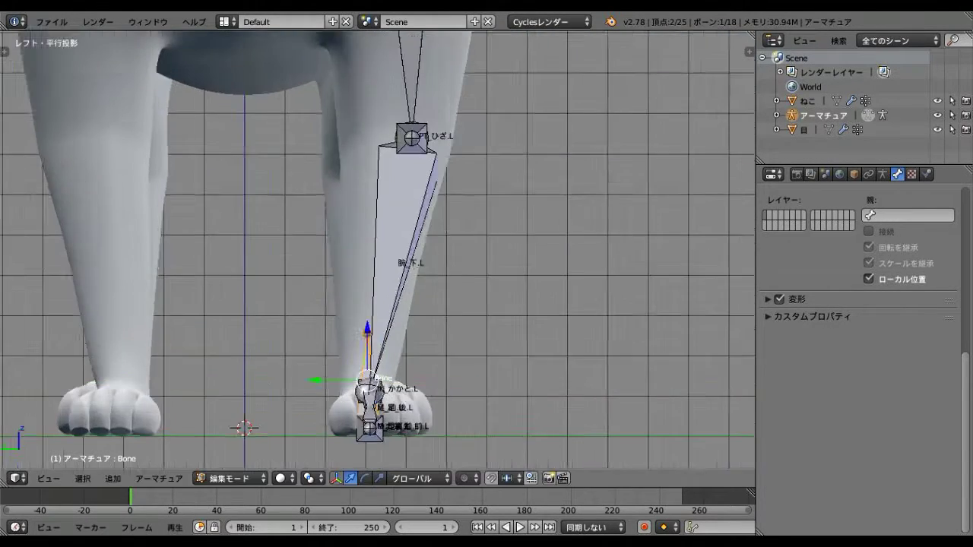
key("KP_Decimal")
key("KP_8")
key("KP_1")
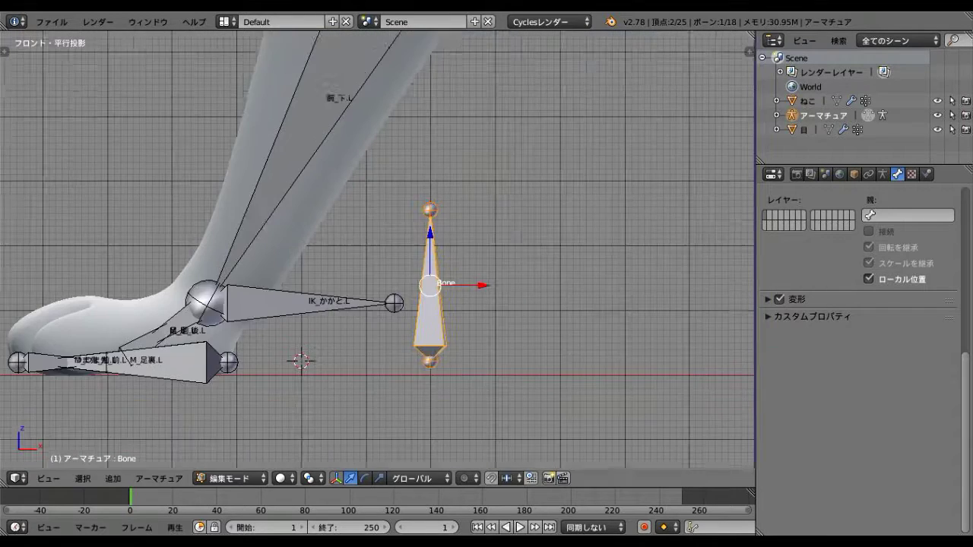
middle_click_drag(350, 334, 380, 304, "shift")
Step: Name the new bone コントローラ_かかと.L
key("shift+s")
scroll(859, 304, "up", 8)
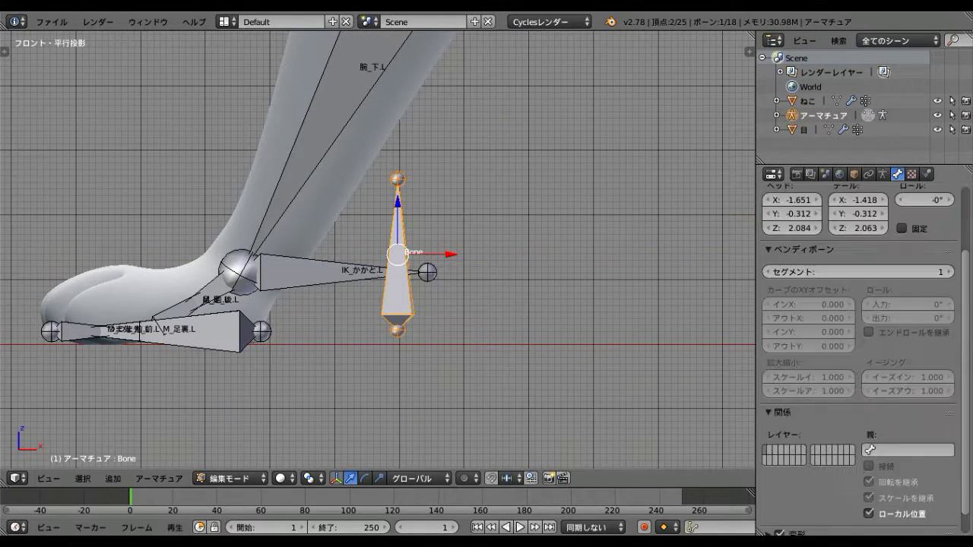
scroll(860, 304, "up", 3)
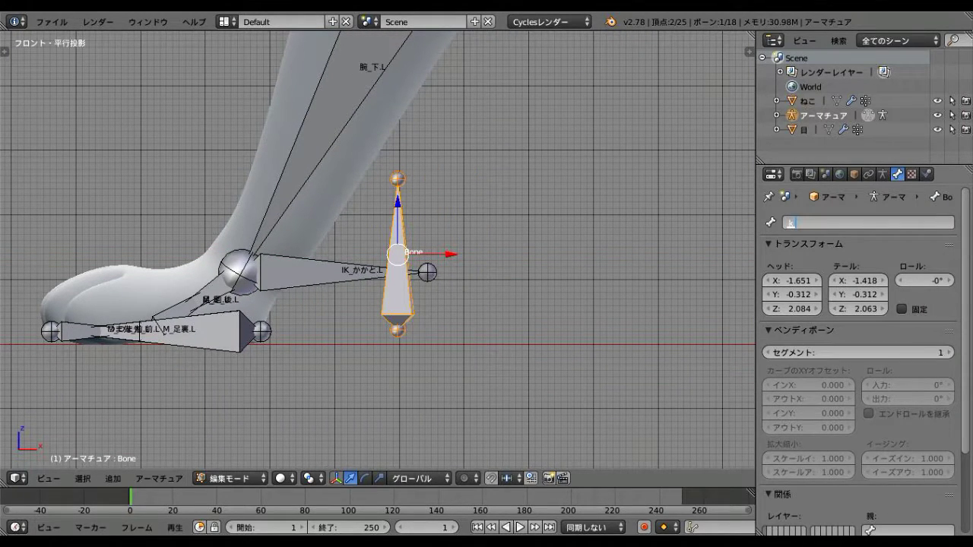
type("a")
key("space")
type(".L")
key("Return")
Step: Give M_足裏.L a Copy Rotation constraint targeting the アーマチュア heel controller bone
key("ctrl+Tab")
left_click(912, 174)
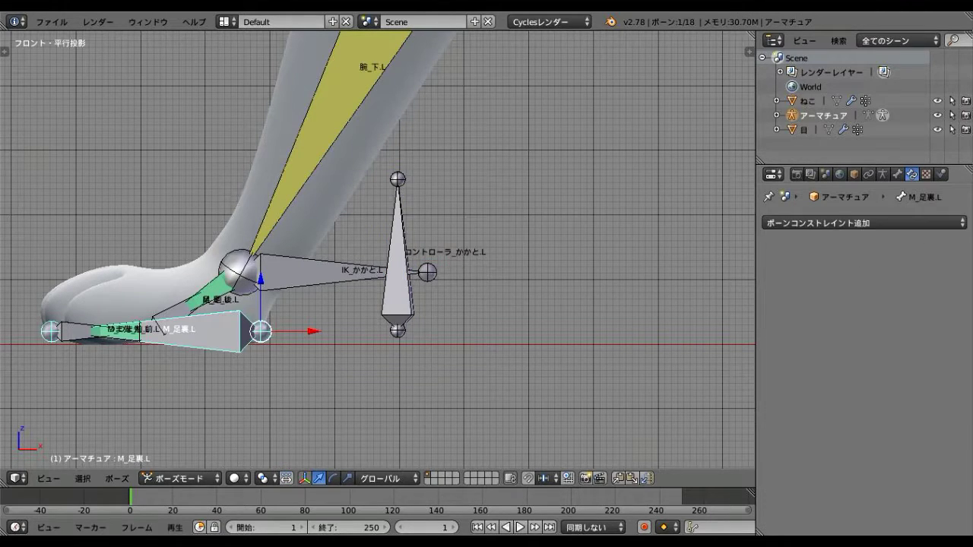
left_click(865, 223)
left_click(654, 274)
left_click(897, 276)
left_click(813, 301)
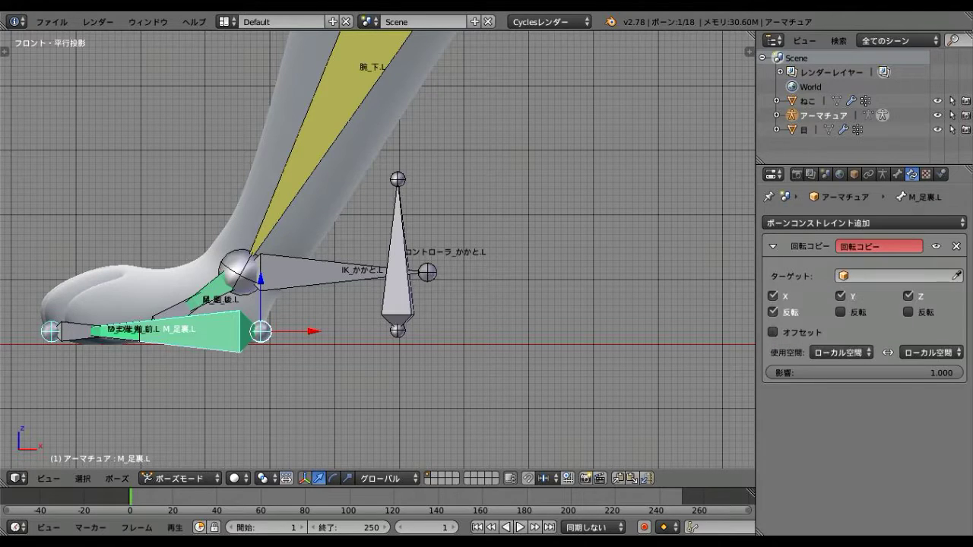
left_click(901, 296)
left_click(837, 449)
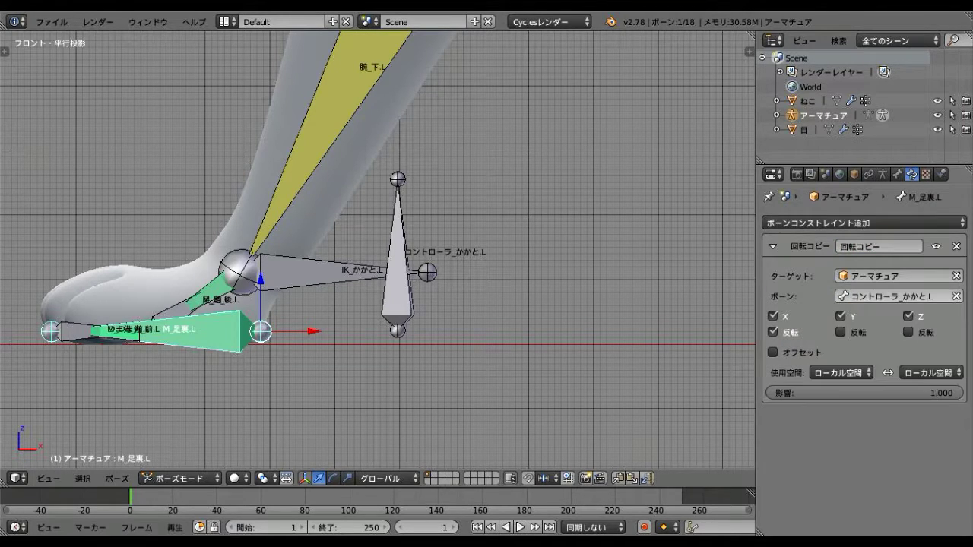
left_click(901, 297)
type("かかと")
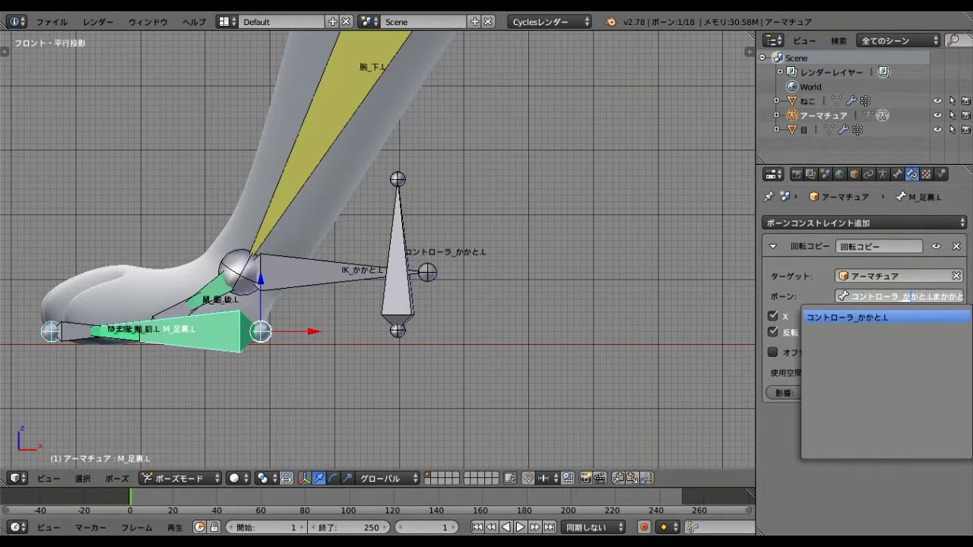
Step: Check the heel controller's name, recheck the foot bone's constraints, and test-rotate the heel controller
right_click(398, 289)
left_click(898, 174)
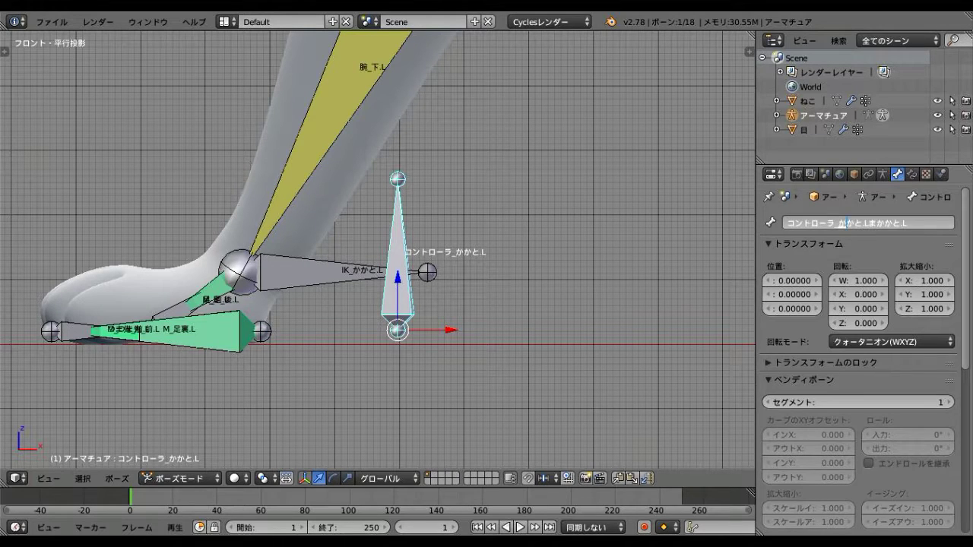
left_click(912, 174)
right_click(198, 334)
left_click(901, 296)
left_click(829, 403)
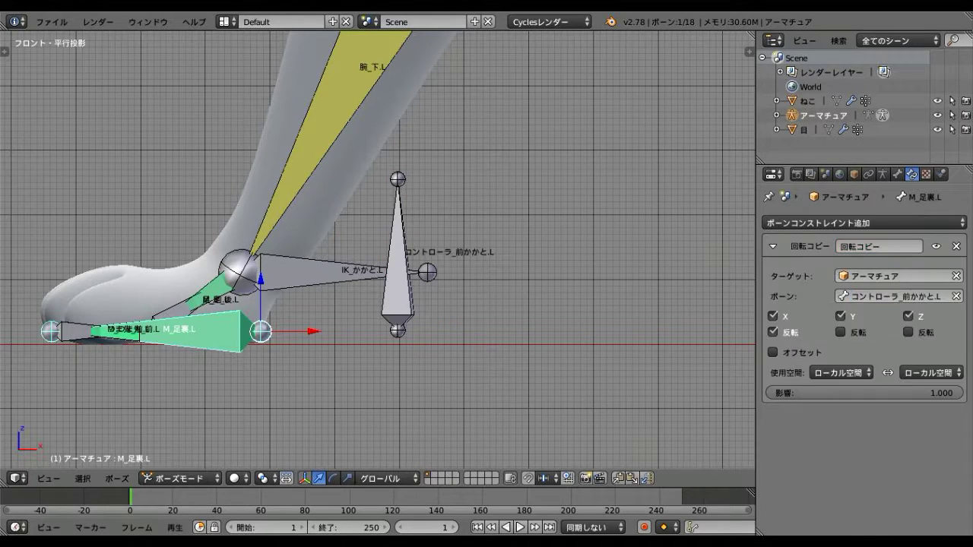
right_click(398, 289)
key("r")
key("Escape")
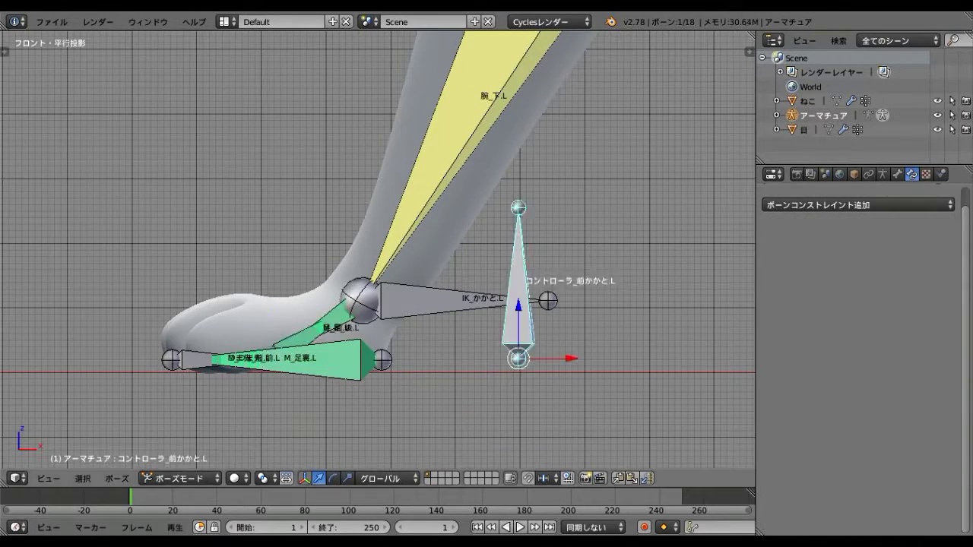
Step: Duplicate the heel controller in front of the toes as コントローラ_前つま先.L, back in pose mode
key("r")
key("Escape")
key("Tab")
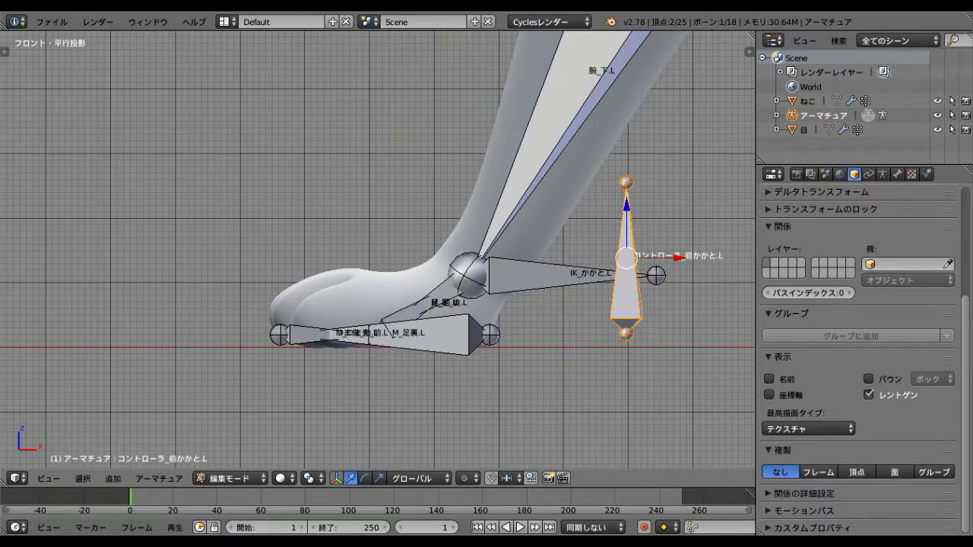
key("shift+d")
left_click(233, 250)
left_click(898, 175)
left_click(867, 223)
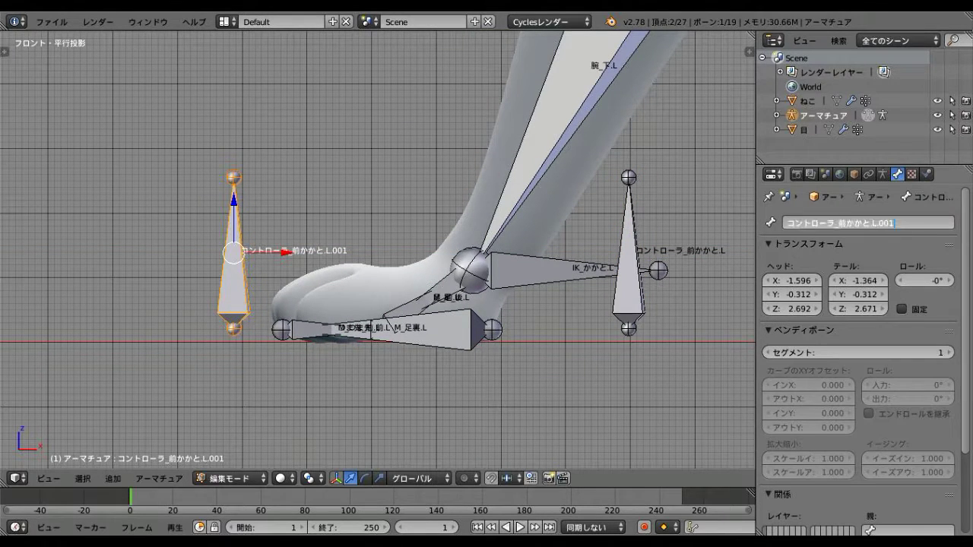
type("つまさき.L")
key("Return")
key("Tab")
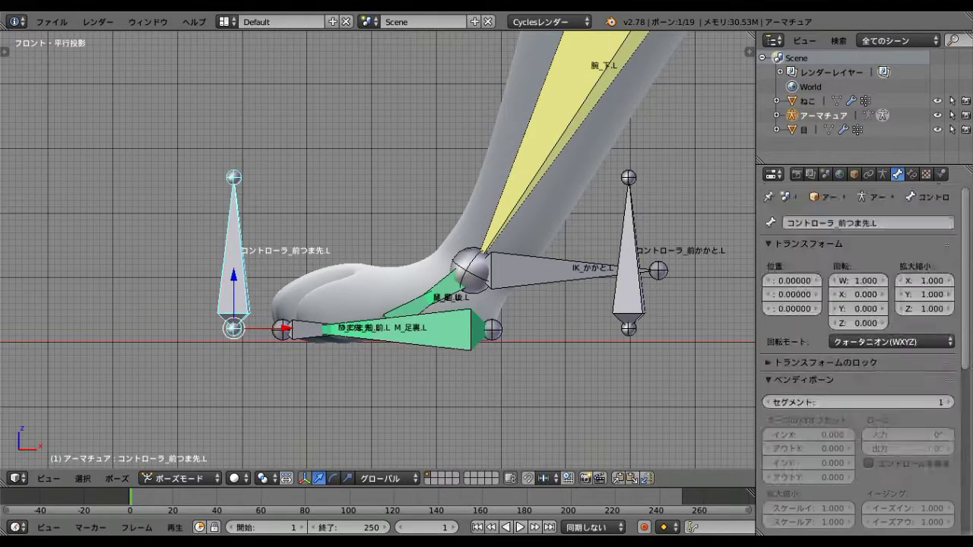
Step: Give M_つま先_前.L a Copy Rotation constraint targeting アーマチュア bone コントローラ_前つま先.L
right_click(315, 329)
scroll(315, 328, "up", 1)
scroll(315, 329, "up", 4)
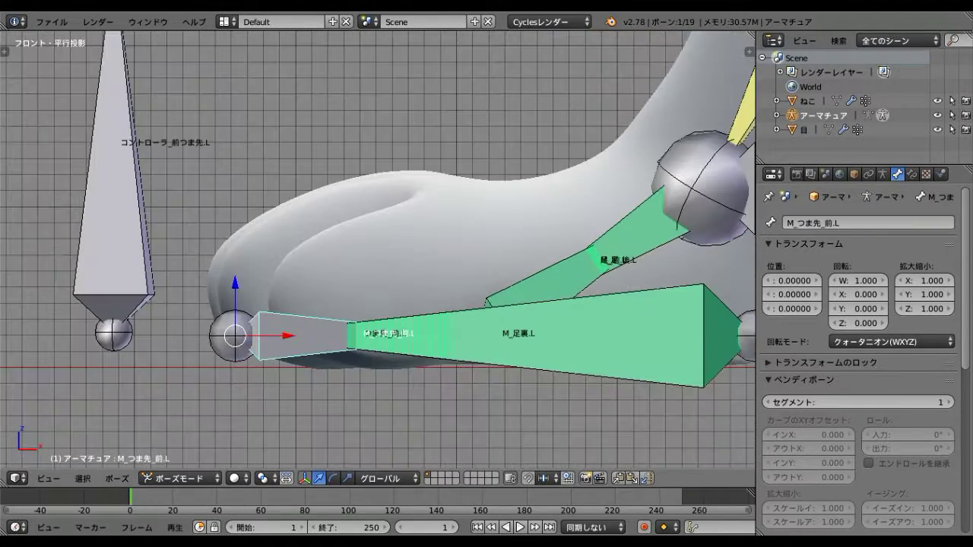
scroll(315, 329, "down", 3)
left_click(911, 174)
left_click(858, 205)
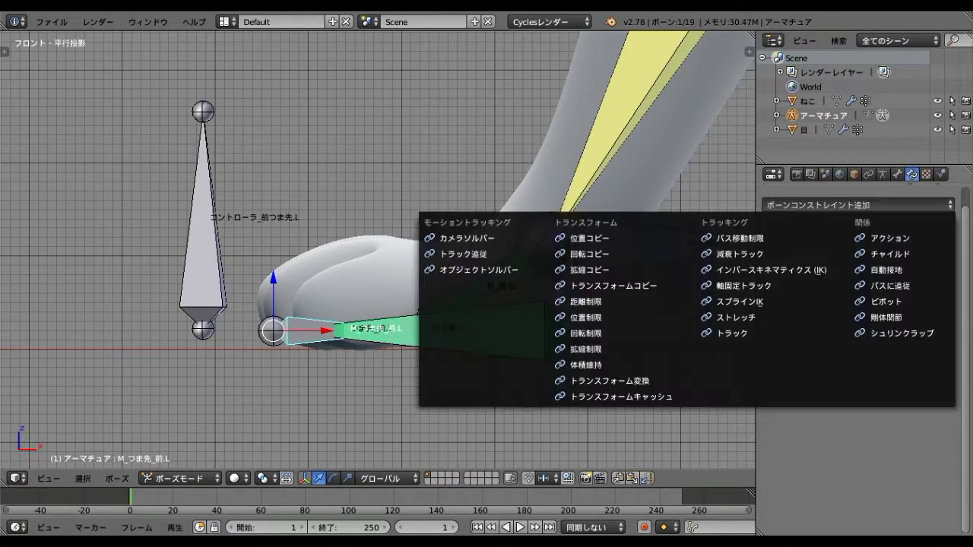
left_click(589, 254)
left_click(885, 258)
left_click(859, 285)
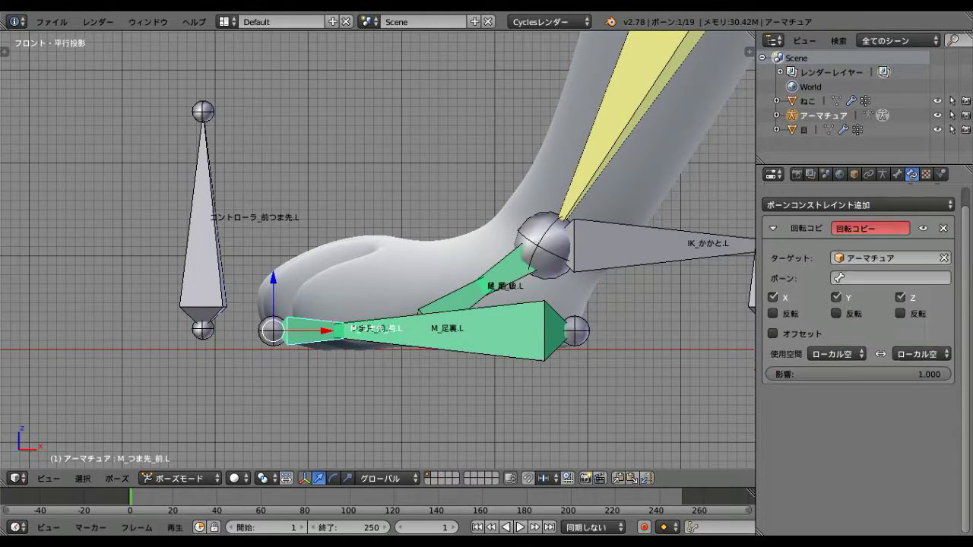
left_click(890, 278)
left_click(852, 386)
Step: Add a Limit Rotation constraint in Local Space to the toe bone, then select the toe controller
left_click(857, 205)
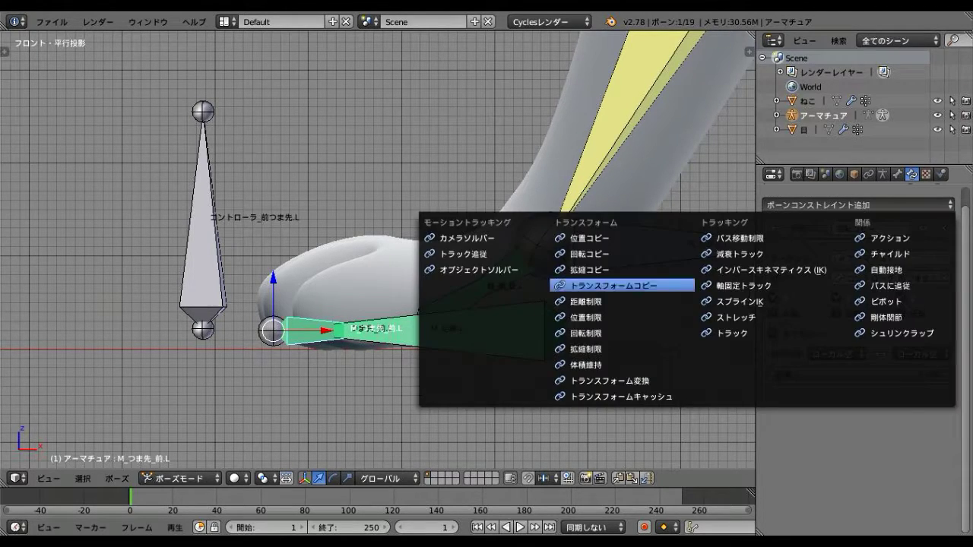
left_click(600, 331)
left_click(905, 500)
left_click(882, 436)
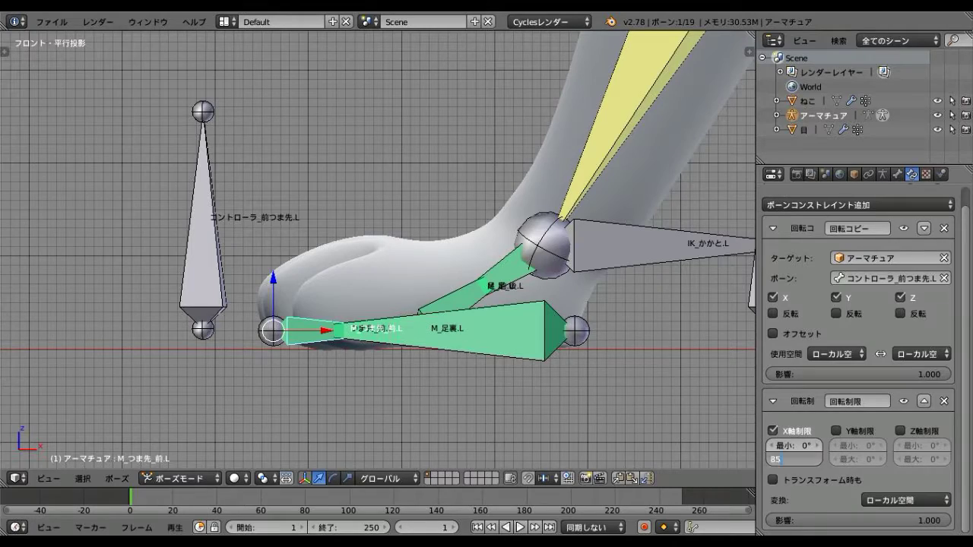
right_click(203, 228)
Step: Give the heel controller a local-space Limit Rotation locking the Y and Z axes
key("r")
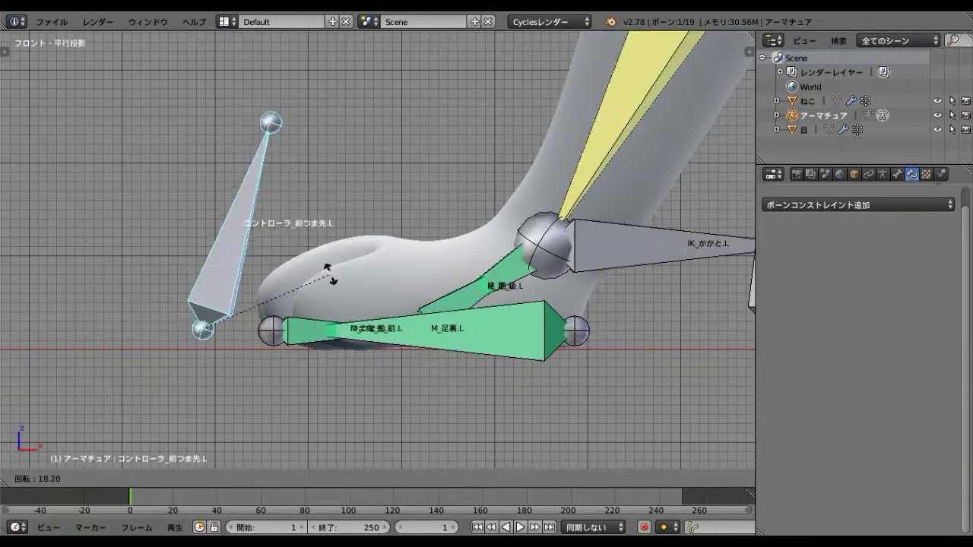
right_click(330, 271)
scroll(380, 289, "down", 2)
right_click(540, 251)
left_click(858, 205)
left_click(601, 335)
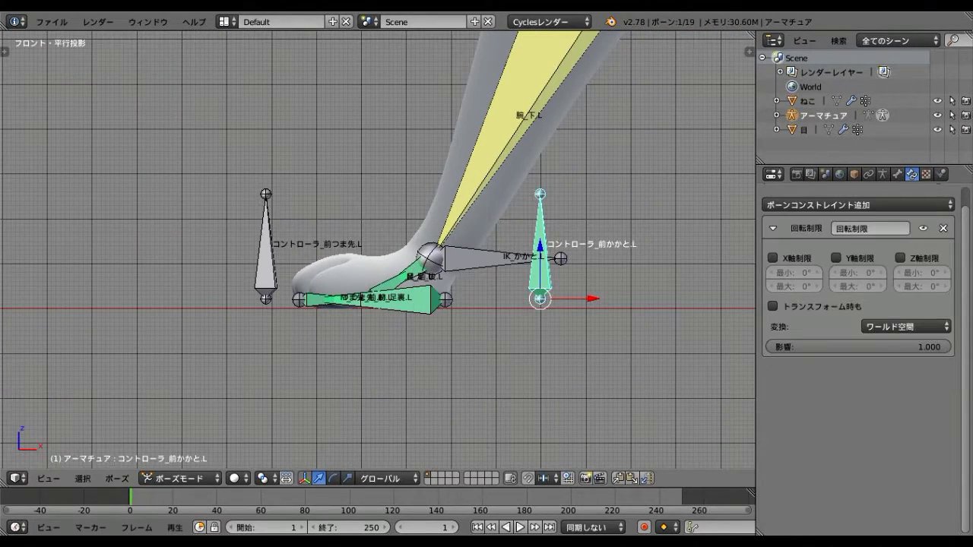
left_click(905, 326)
left_click(882, 263)
left_click(836, 258)
left_click(901, 258)
key("r")
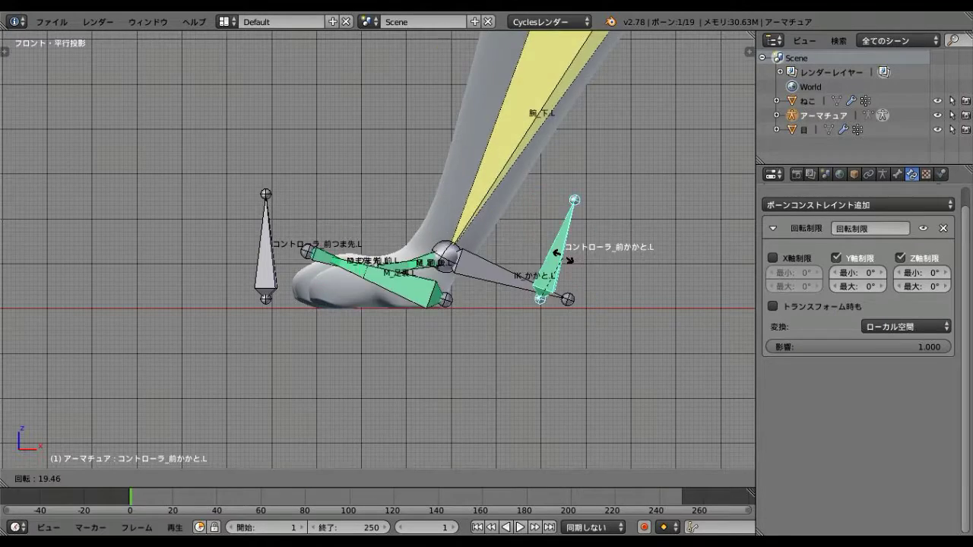
Step: Add a local-space Limit Rotation with Y locked to the toe controller and test it
middle_click_drag(532, 304, 608, 228)
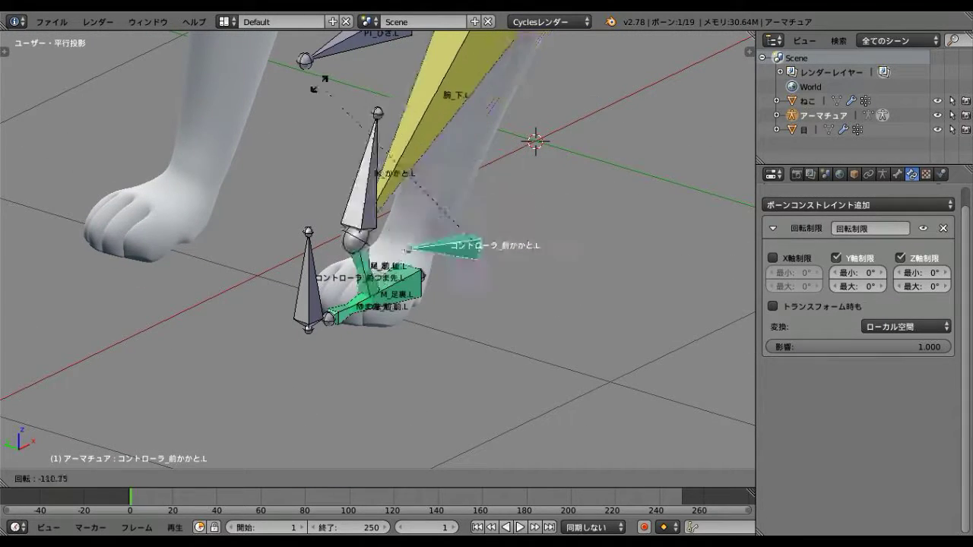
right_click(308, 281)
left_click(858, 205)
left_click(586, 333)
left_click(837, 258)
left_click(905, 326)
left_click(905, 305)
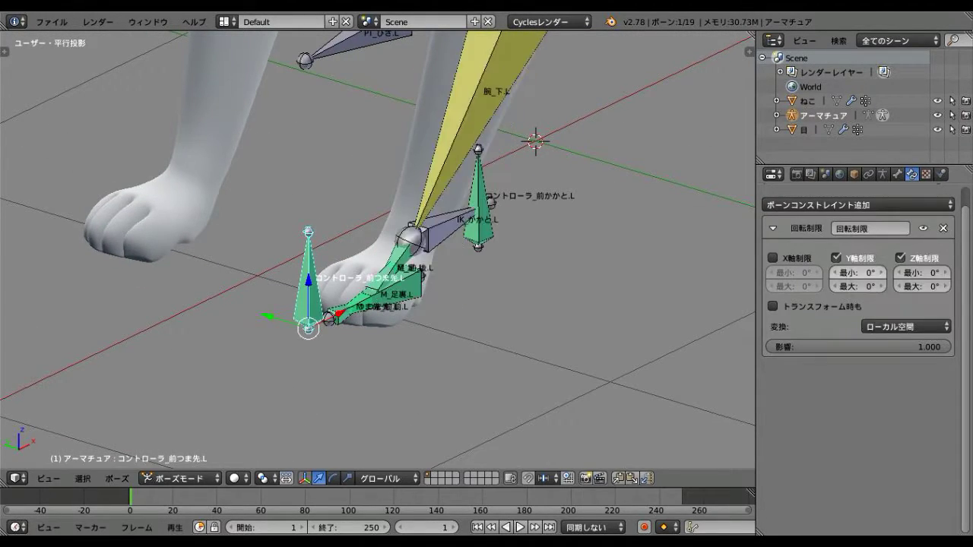
left_click(901, 258)
key("r")
key("Escape")
Step: Limit the toe controller's X rotation to a 90° maximum
left_click(774, 258)
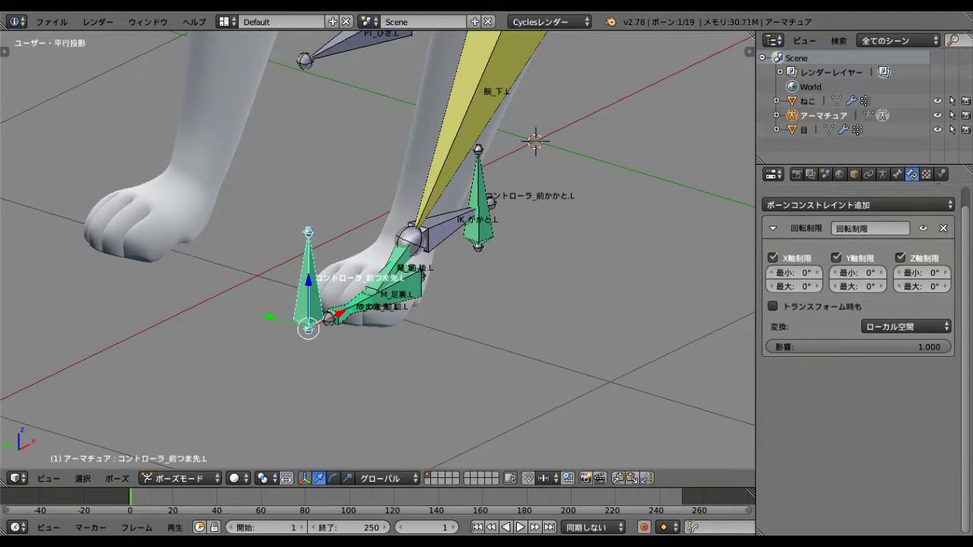
double_click(794, 286)
type("90")
key("Return")
key("r")
key("Escape")
Step: Set the heel controller's X rotation limit to -30° to 80° and test its range in front view
right_click(477, 202)
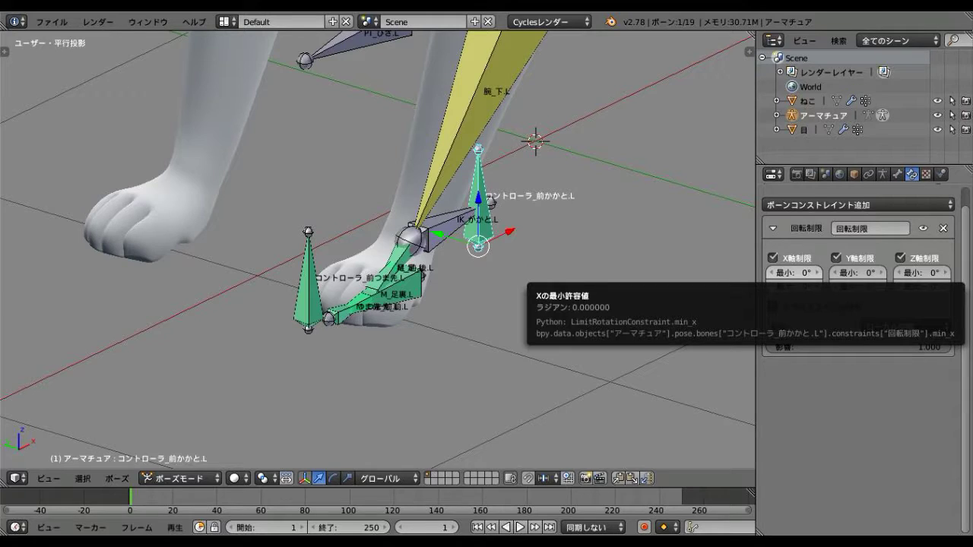
double_click(794, 273)
type("-30")
double_click(794, 286)
type("80")
key("Return")
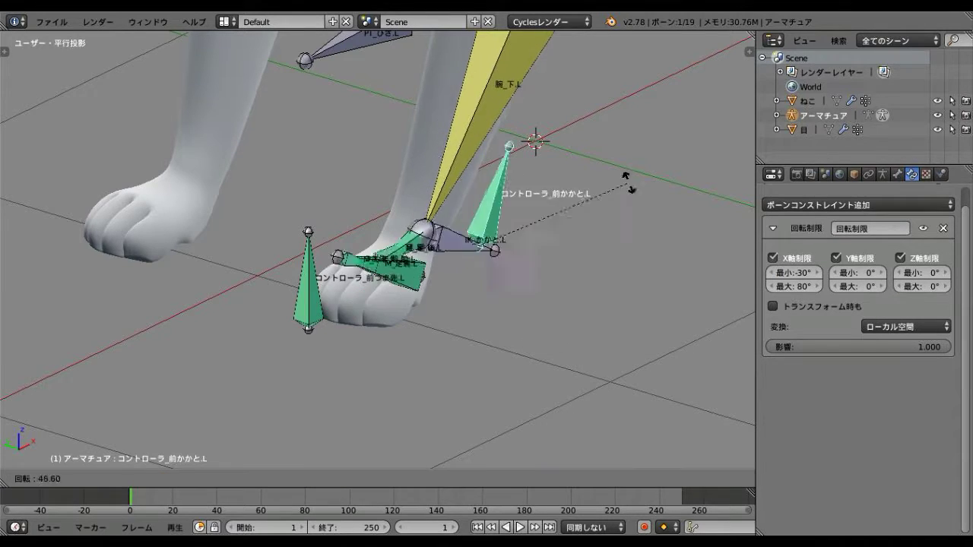
key("r")
key("KP_1")
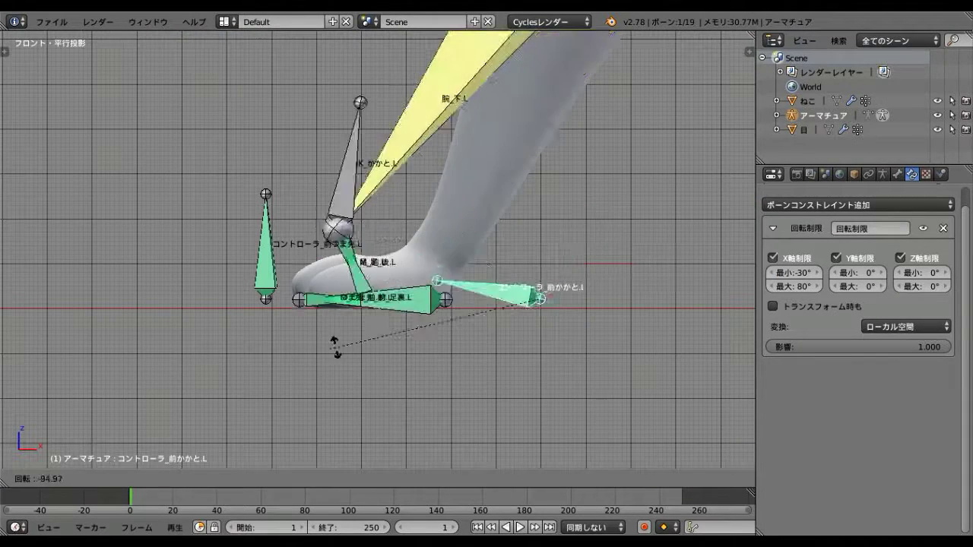
key("Escape")
Step: Orbit around the foot and select the M_足裏.L sole bone
middle_click_drag(475, 283, 693, 279)
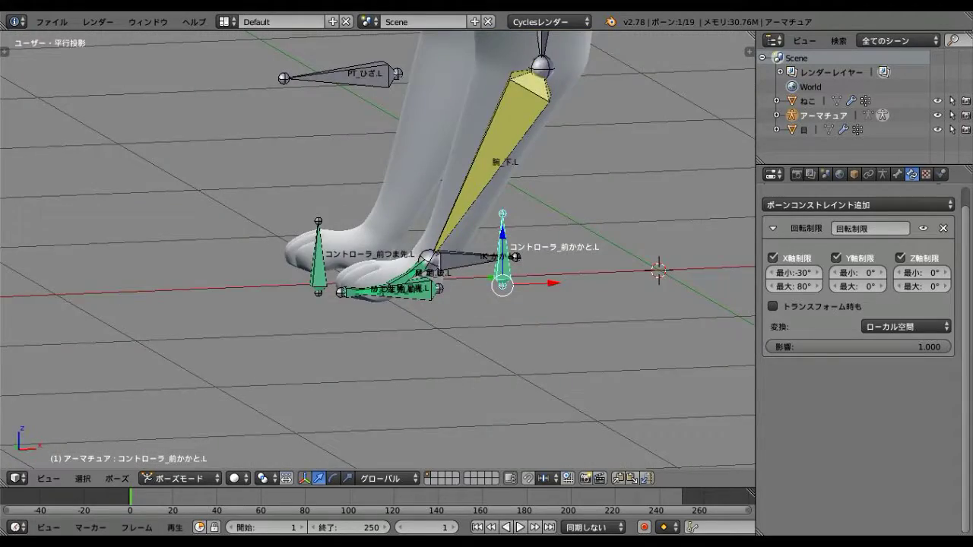
scroll(465, 380, "down", 3)
right_click(455, 332)
Step: Duplicate the sole bone below the front paw, name it コントローラ_前足.L, and return to pose mode
key("KP_1")
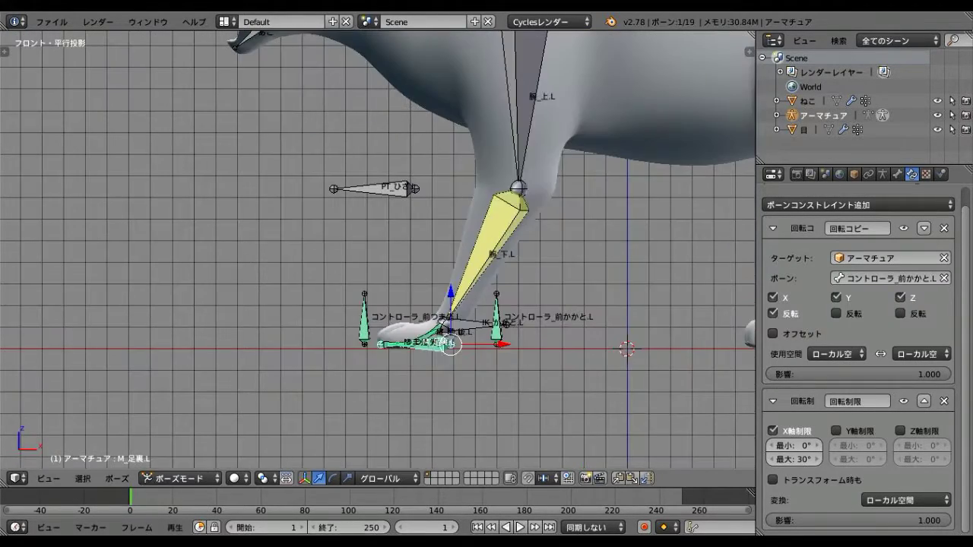
scroll(428, 333, "up", 3)
key("Tab")
key("shift+d")
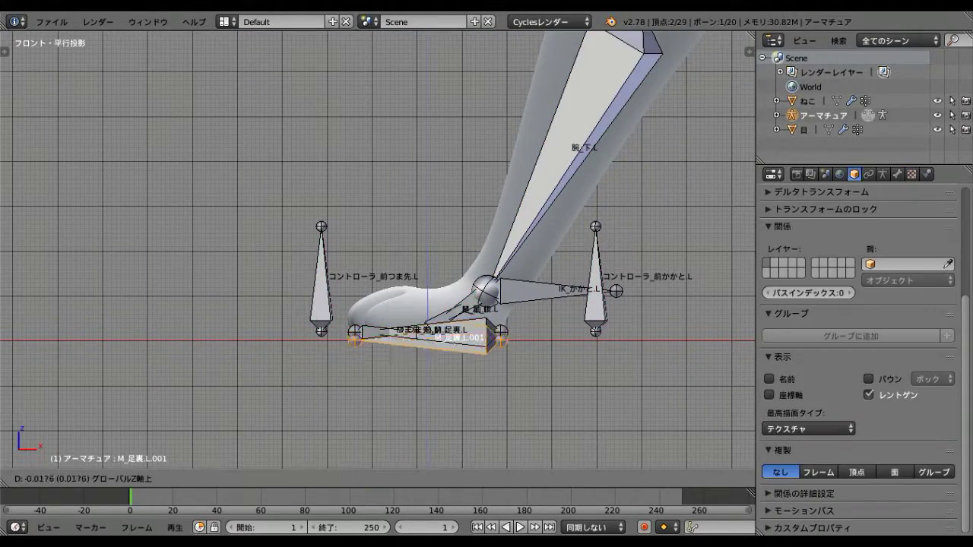
key("Return")
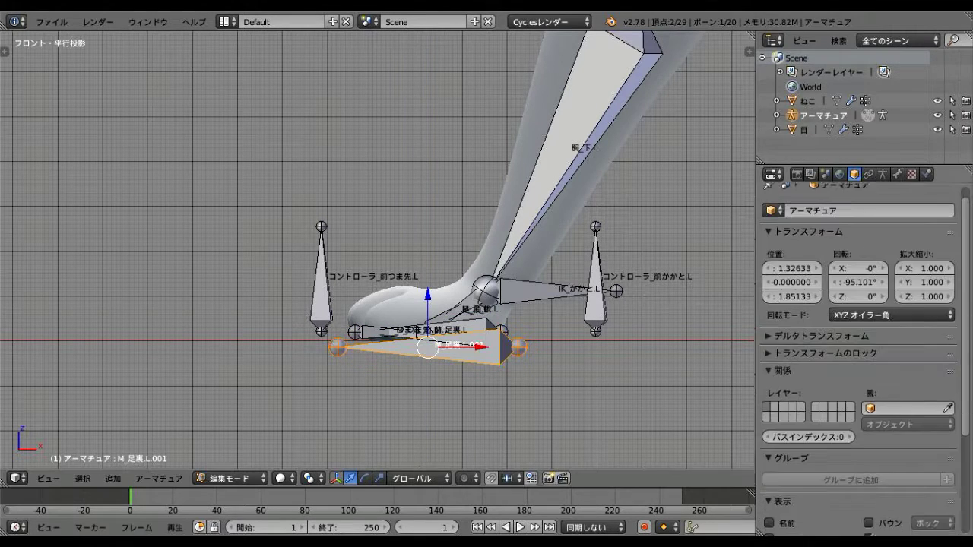
left_click(898, 174)
double_click(867, 222)
type("コントローラ")
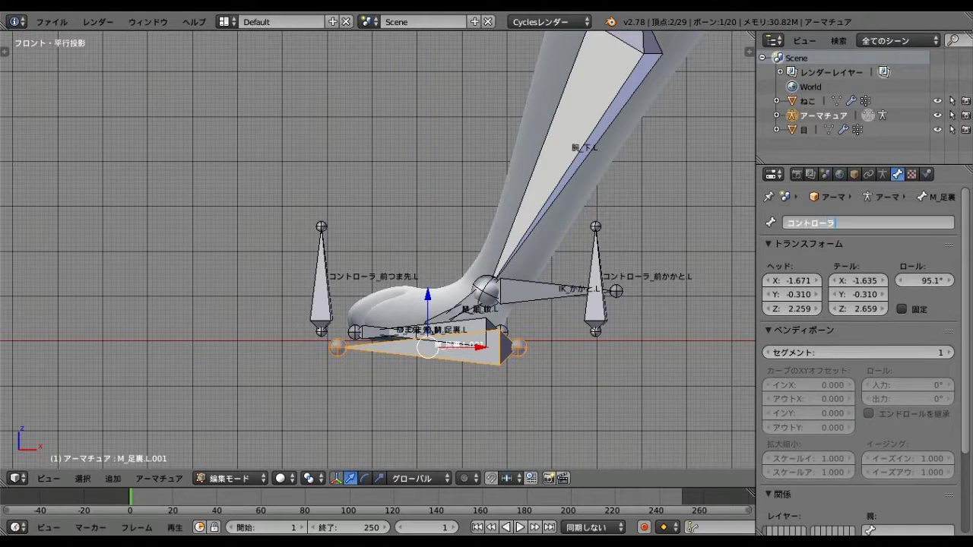
type("_前足.L")
key("Return")
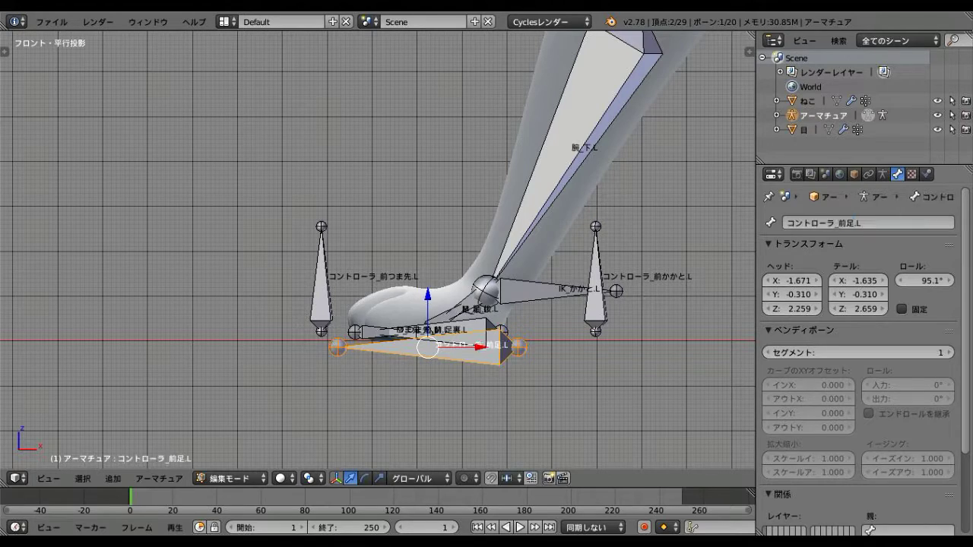
key("ctrl+Tab")
left_click(911, 174)
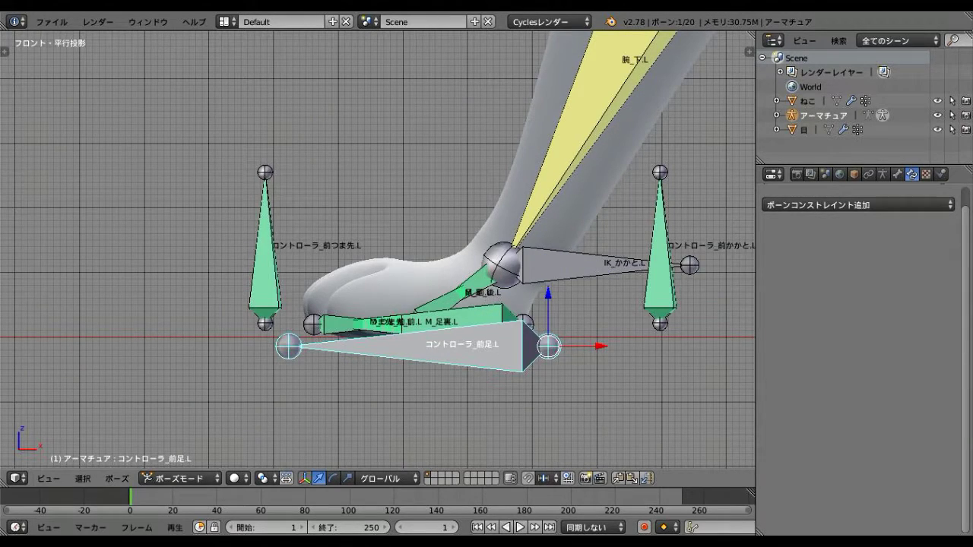
scroll(471, 338, "down", 2)
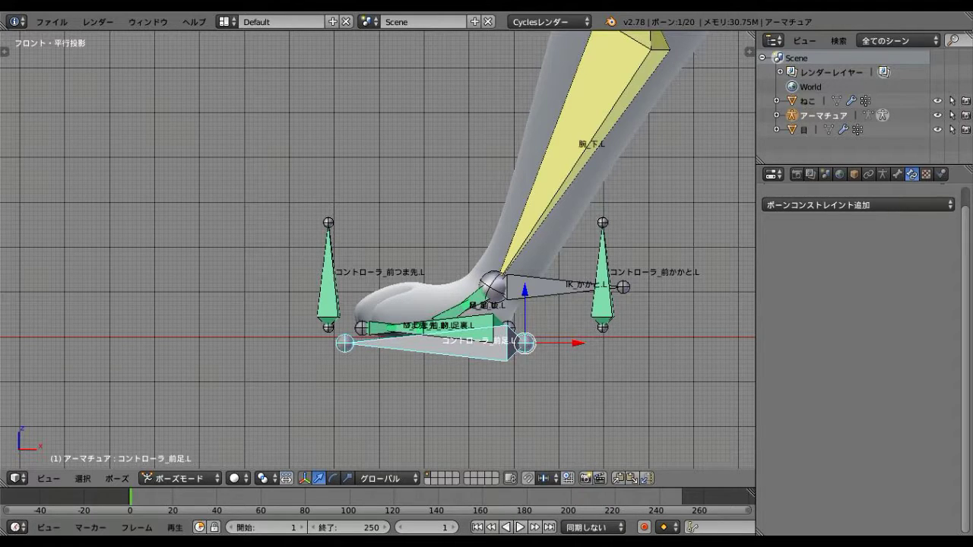
Step: Parent the toe and heel controllers to コントローラ_前足.L with Keep Offset
key("Tab")
scroll(462, 304, "up", 1)
right_click(470, 364, "shift")
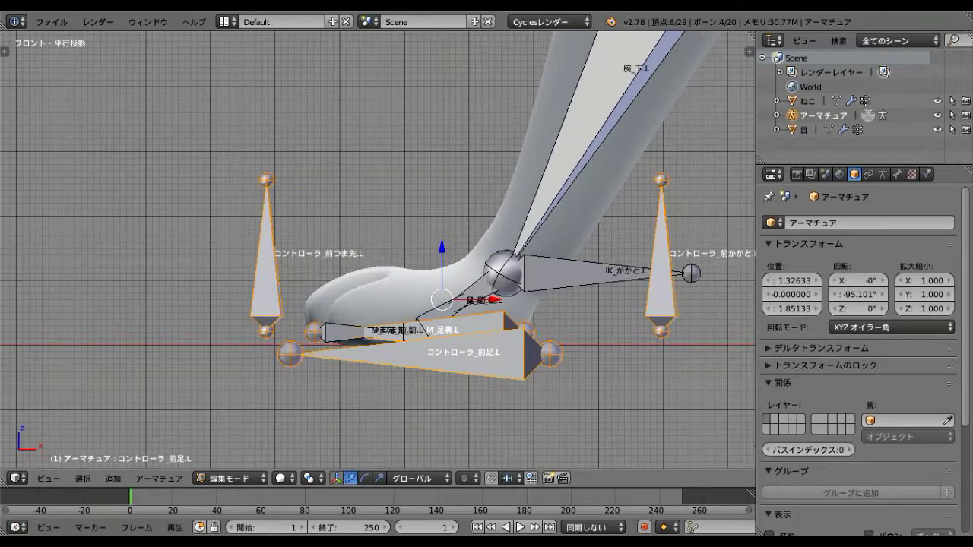
key("ctrl+p")
left_click(472, 383)
Step: Move and rotate コントローラ_前足.L in pose mode to confirm its children follow, then cancel
key("Tab")
key("g")
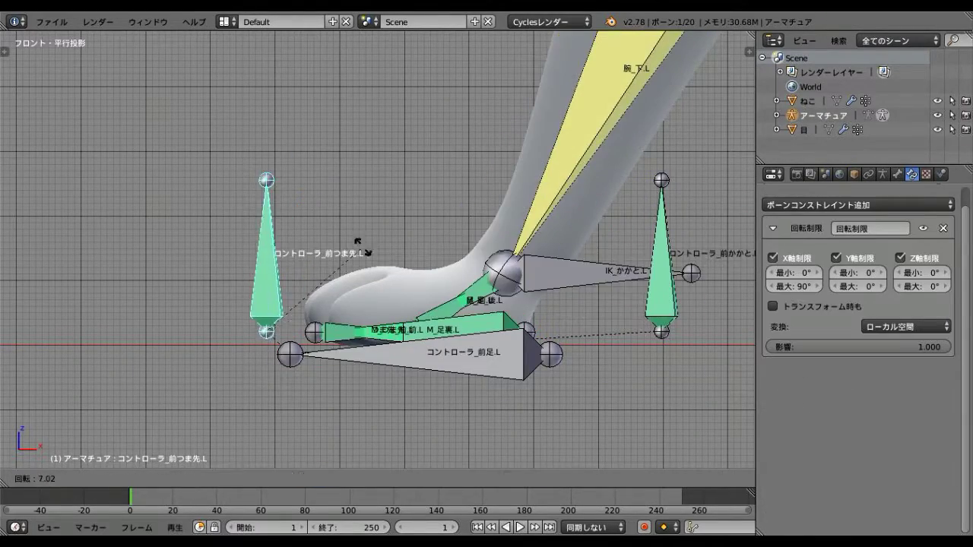
key("g")
key("r")
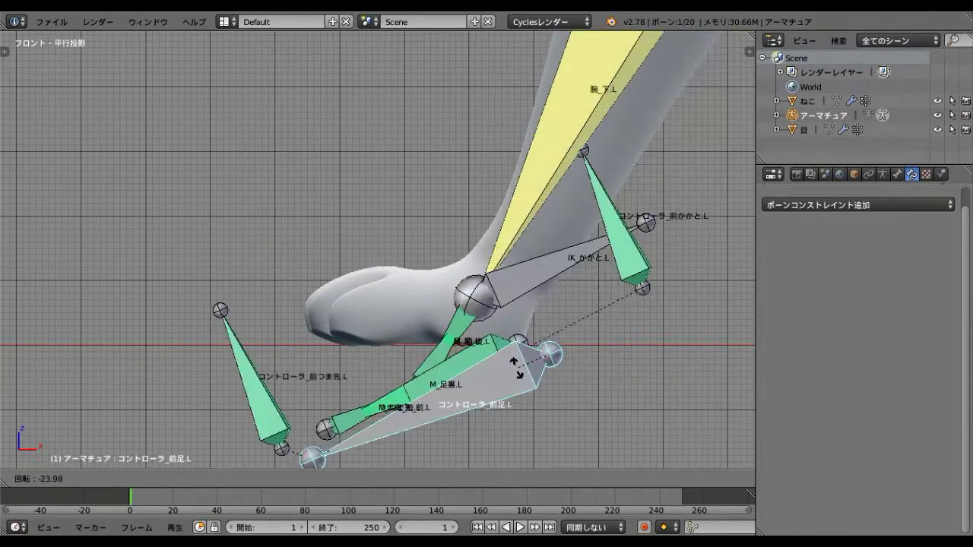
key("Escape")
middle_click_drag(517, 368, 456, 320)
key("KP_1")
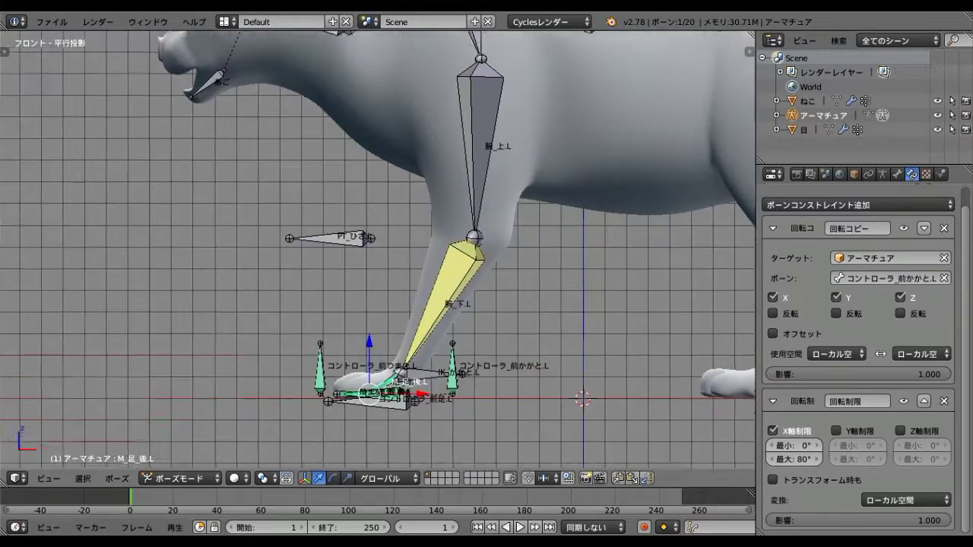
scroll(456, 319, "up", 1)
scroll(369, 410, "up", 4)
scroll(370, 411, "down", 4)
key("Tab")
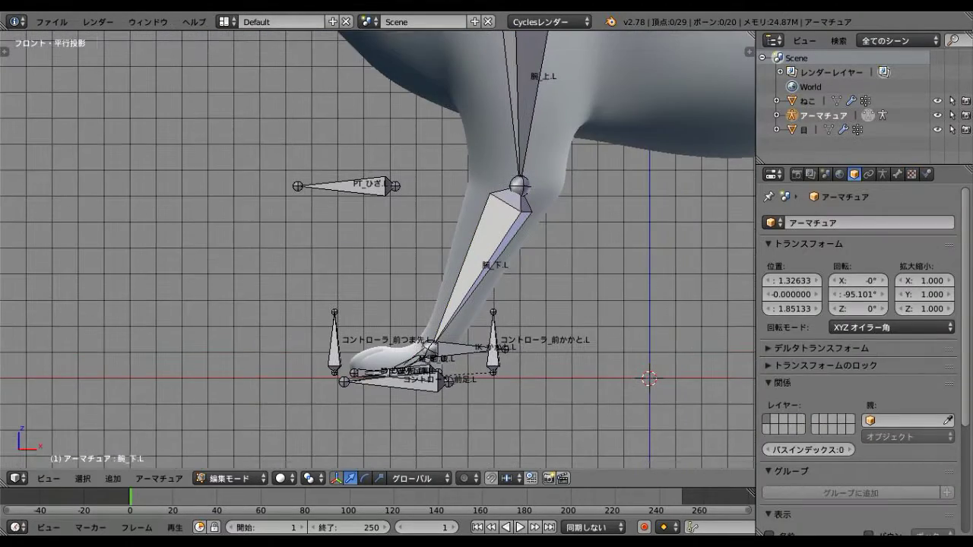
Step: Check the parents of both foot controllers, IK_かかと.L, つま先_前.L and PT_ひざ.L, then leave edit mode
right_click(494, 346)
scroll(859, 342, "down", 5)
left_click(898, 174)
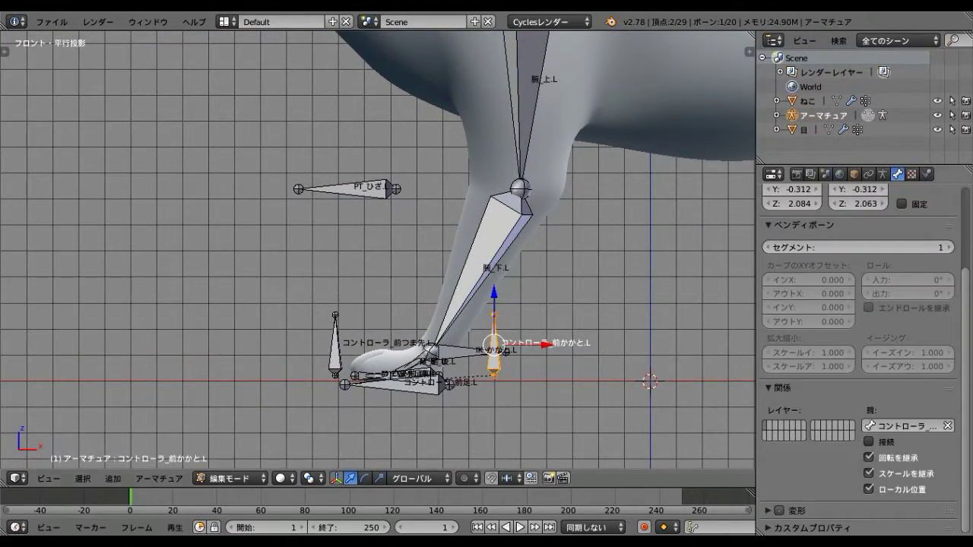
right_click(335, 346)
right_click(463, 350)
scroll(426, 364, "up", 4)
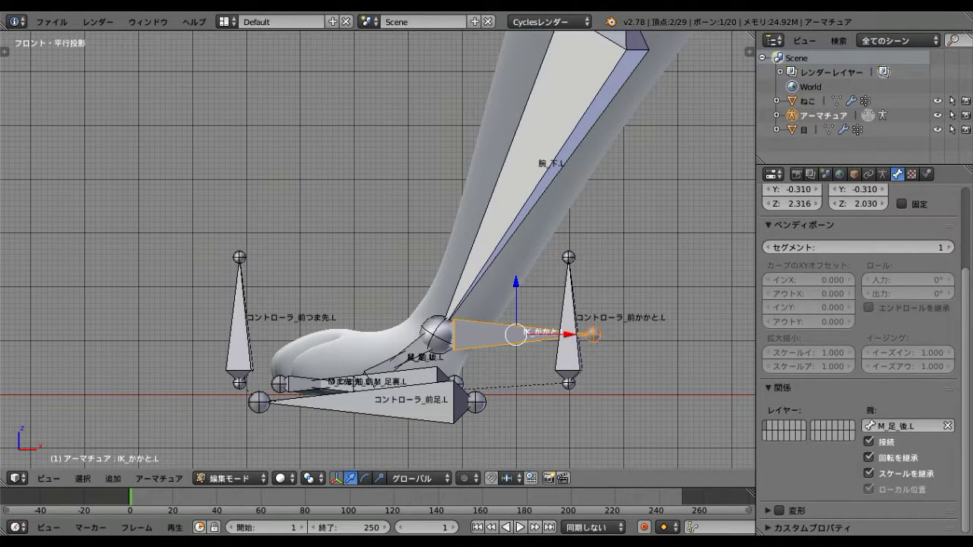
right_click(335, 382)
scroll(350, 357, "down", 3)
right_click(255, 191)
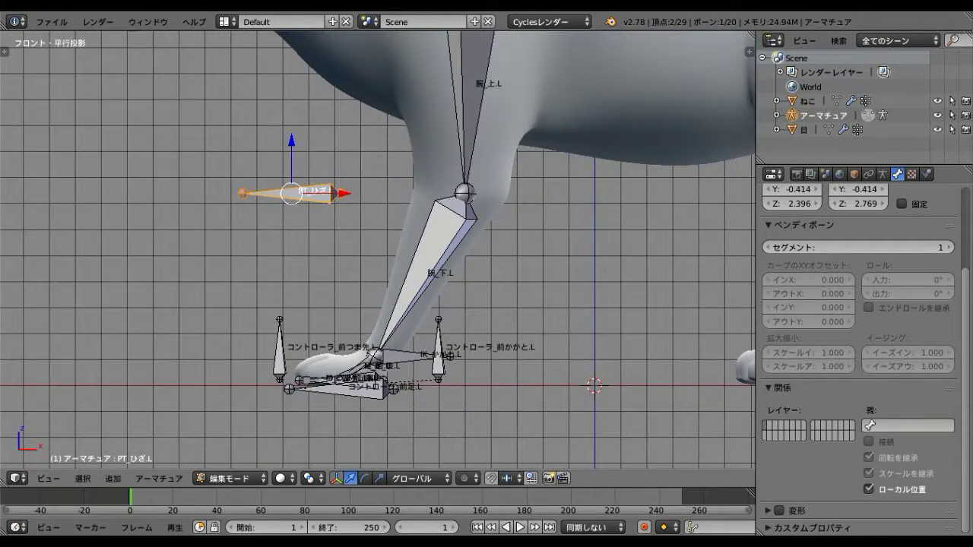
scroll(350, 342, "down", 4)
key("Tab")
scroll(380, 266, "down", 3)
Step: Parent the cat mesh to the armature with automatic weights
scroll(380, 266, "up", 3)
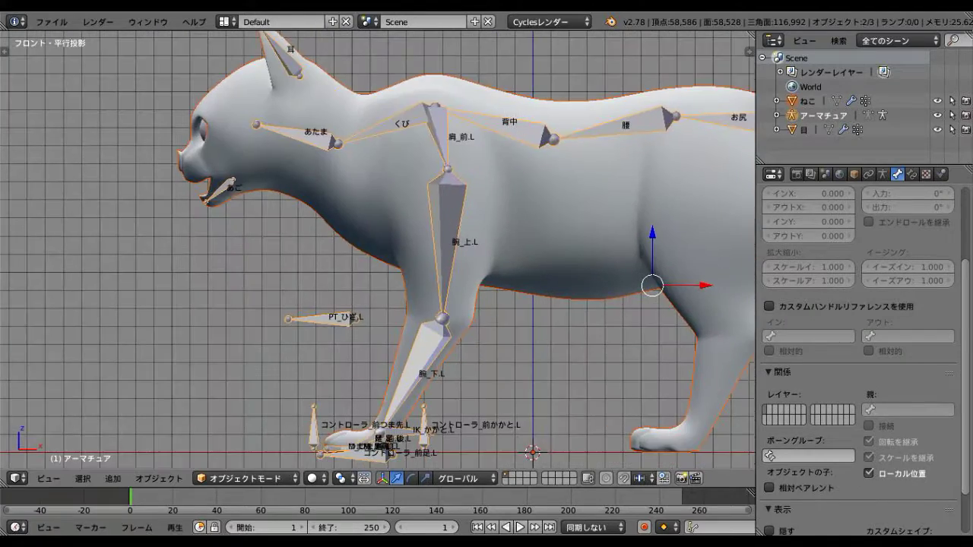
left_click(882, 174)
key("ctrl+p")
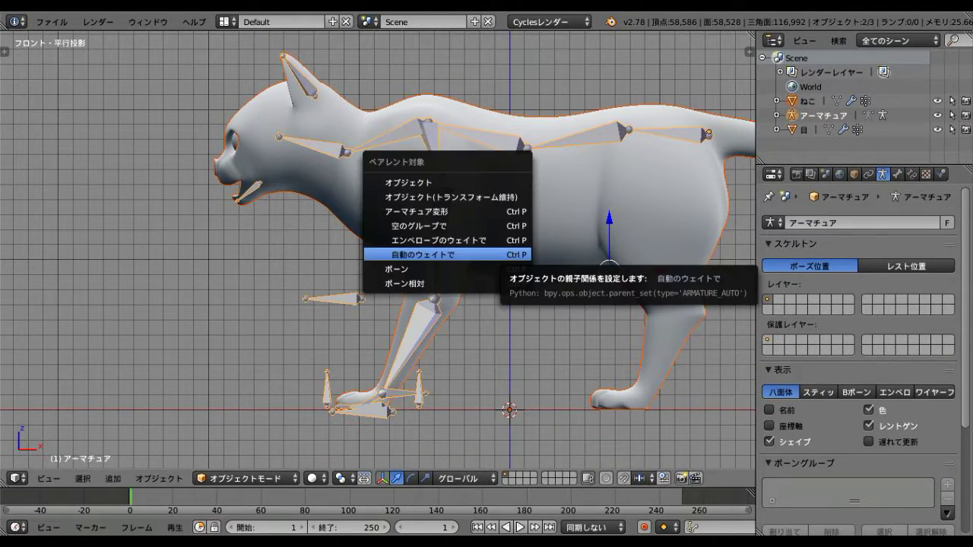
left_click(456, 255)
Step: In Pose Mode, raise the left front foot controller to lift the leg, then reposition it
key("ctrl+Tab")
scroll(365, 380, "up", 4)
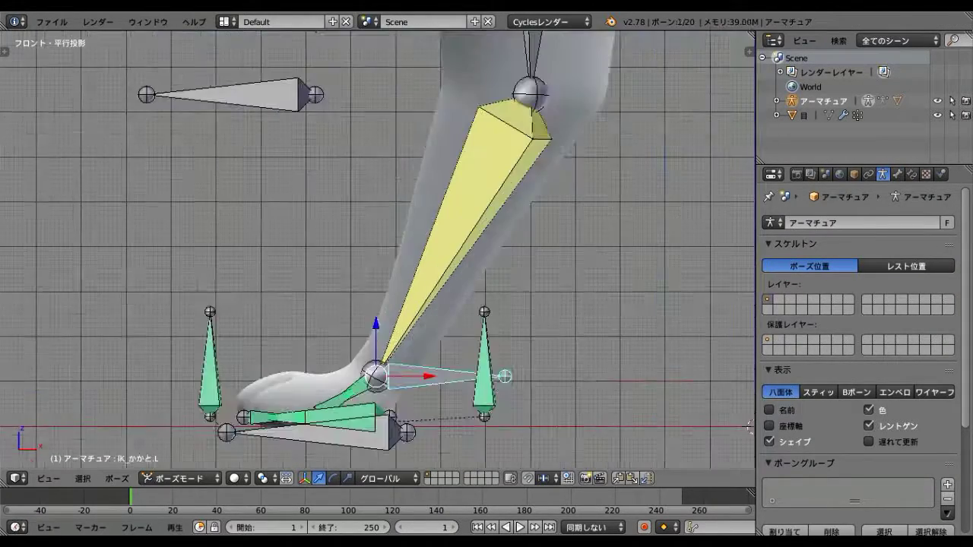
scroll(365, 380, "down", 2)
scroll(365, 380, "down", 2)
scroll(378, 314, "up", 7)
scroll(377, 314, "up", 4)
right_click(487, 351, "shift")
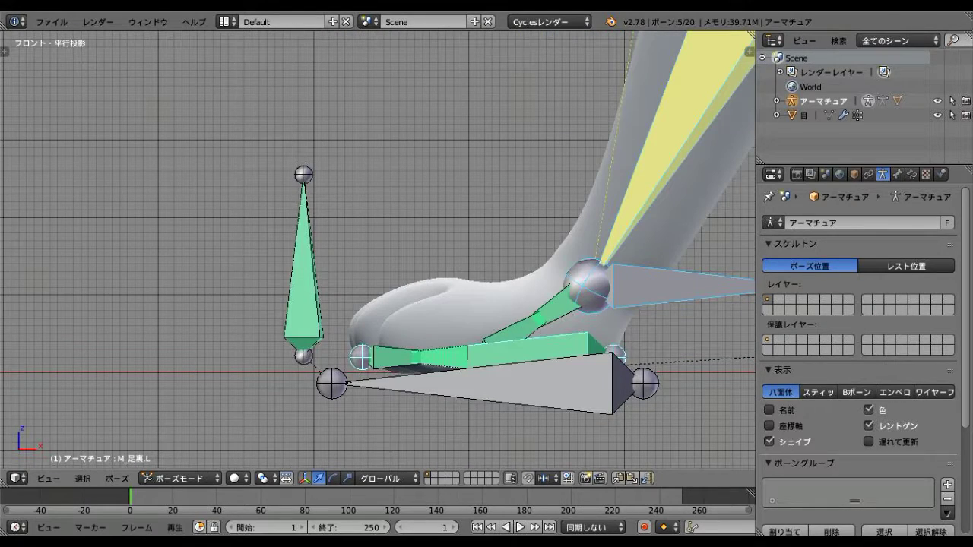
key("a")
scroll(378, 250, "down", 5)
scroll(378, 250, "down", 1)
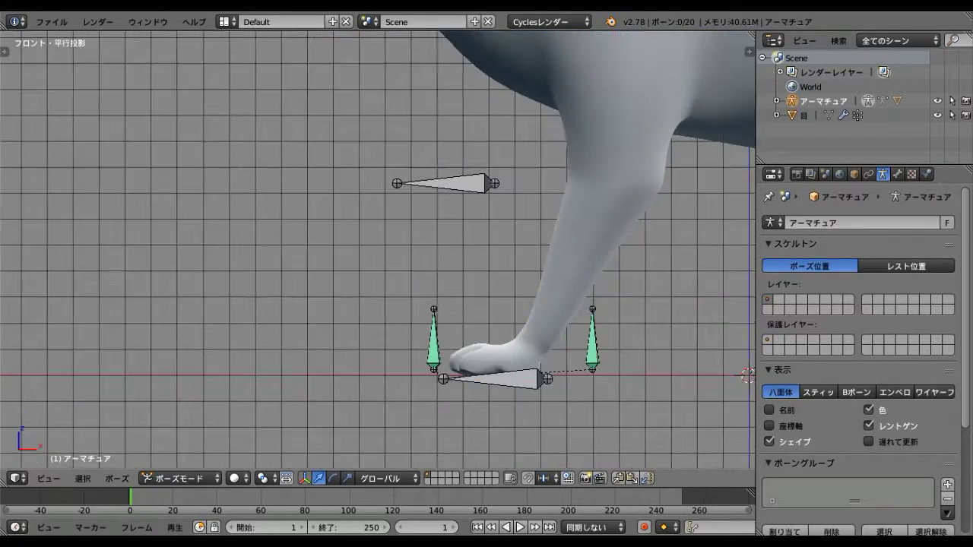
scroll(378, 250, "down", 1)
right_click_drag(488, 384, 481, 259)
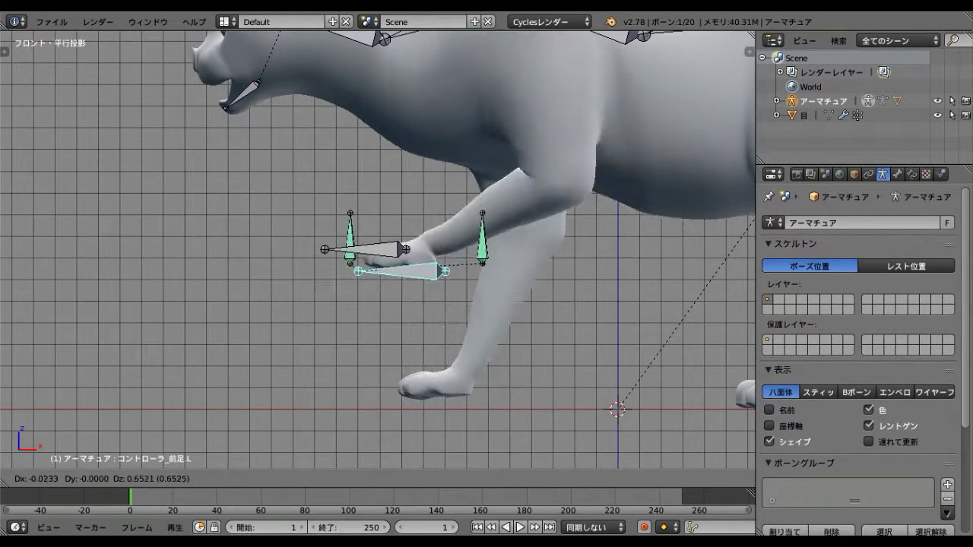
right_click_drag(402, 274, 496, 356)
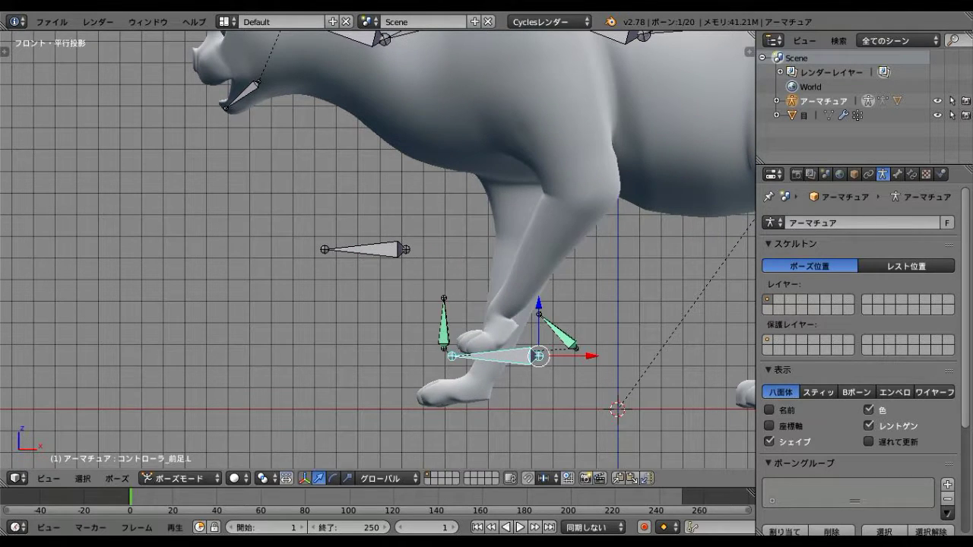
Step: Rotate the toe and heel controllers to flex the paw, then undo back to the rest pose
key("r")
left_click(401, 278)
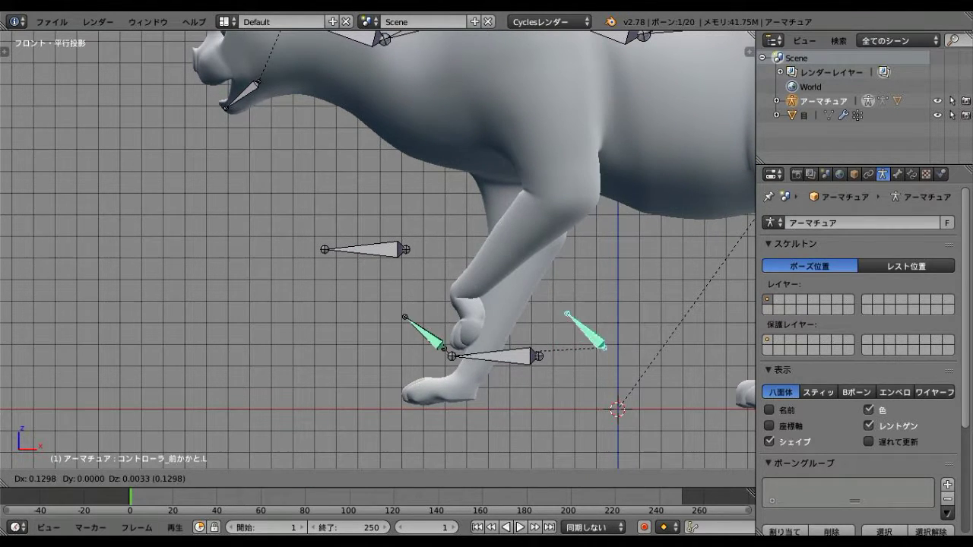
right_click(576, 348)
key("r")
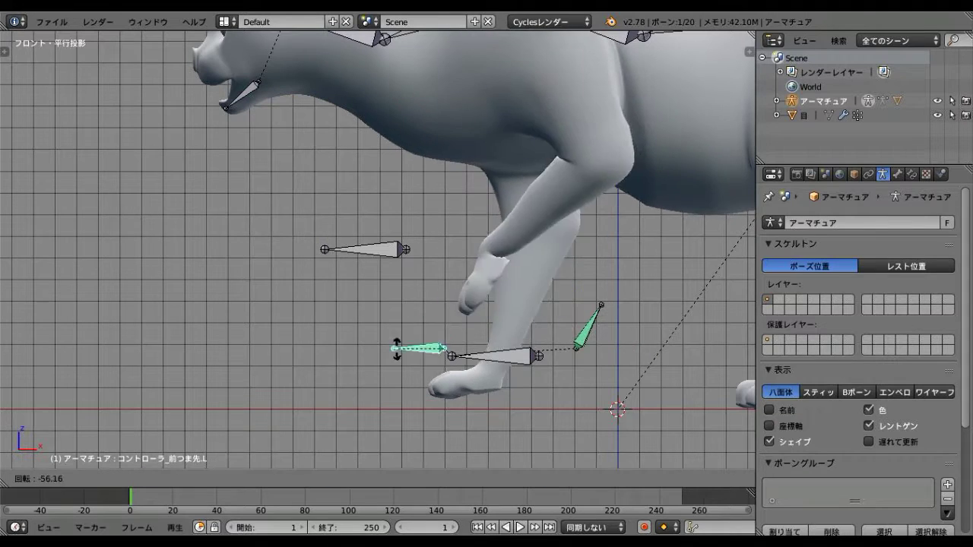
key("Return")
key("ctrl+z")
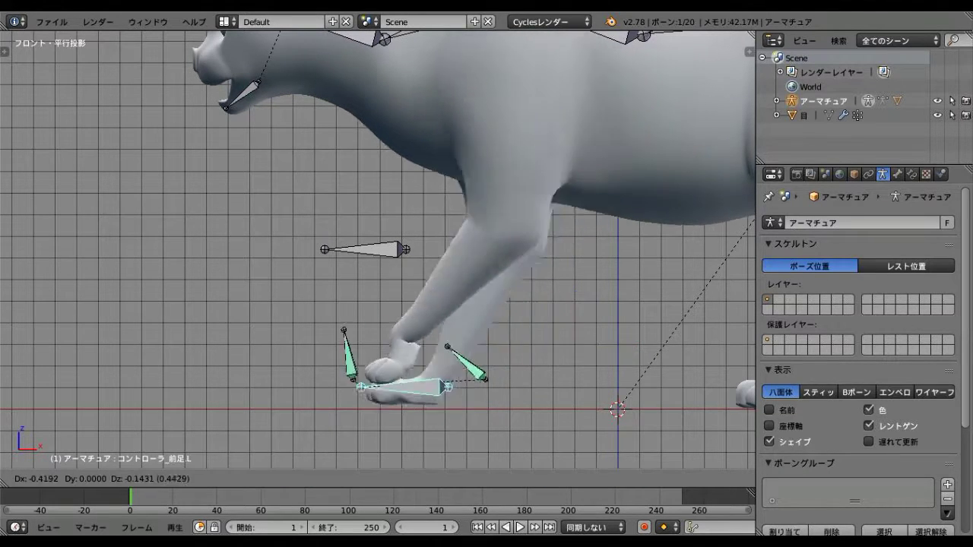
key("ctrl+z")
key("ctrl+z")
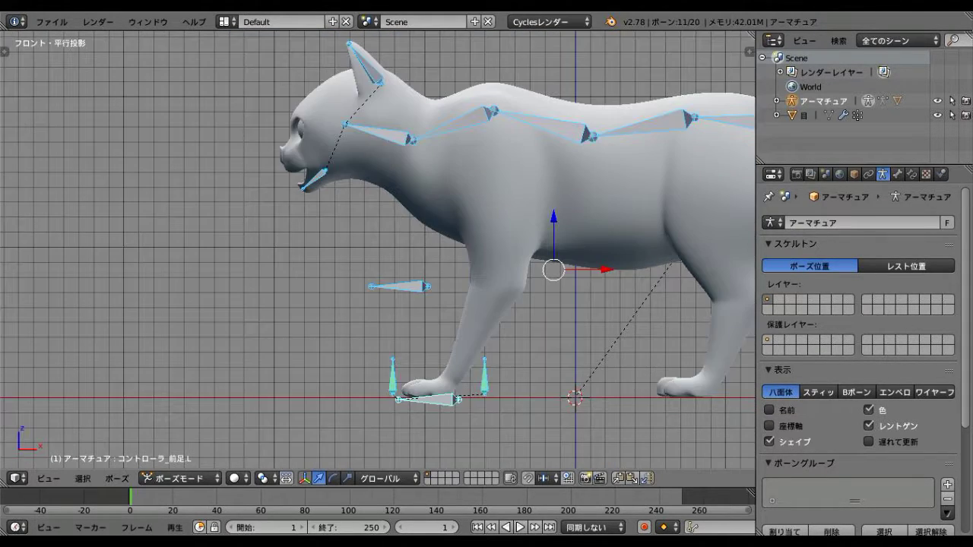